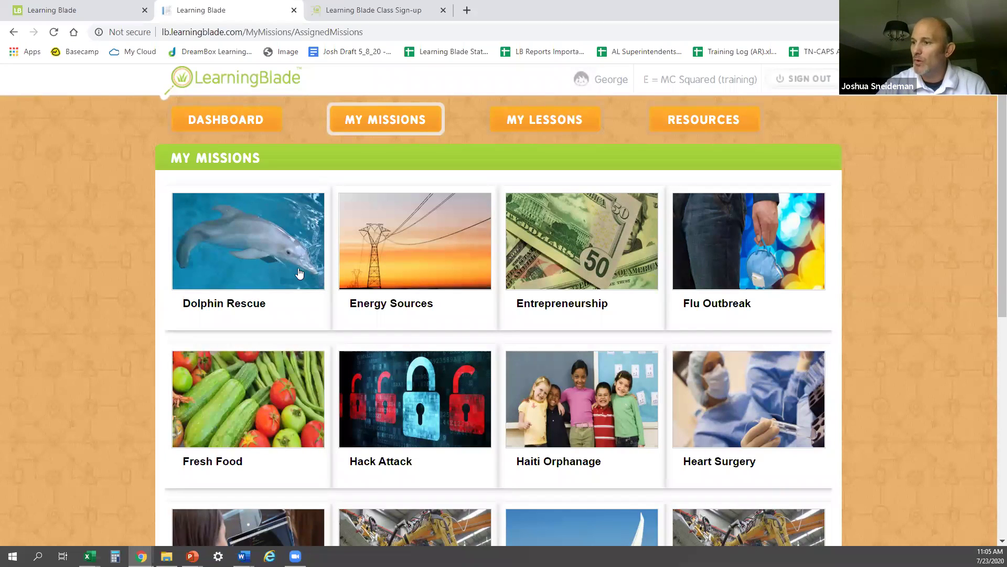
Continue the full Manufacturing a Concept Car mission from its card on the dashboard
scroll(474, 227, "down", 2)
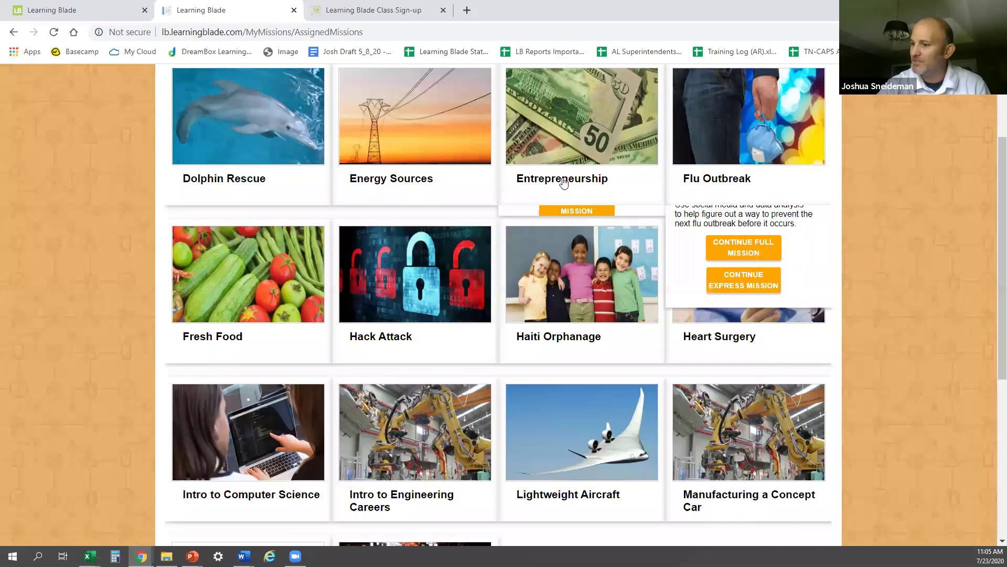
scroll(497, 250, "down", 3)
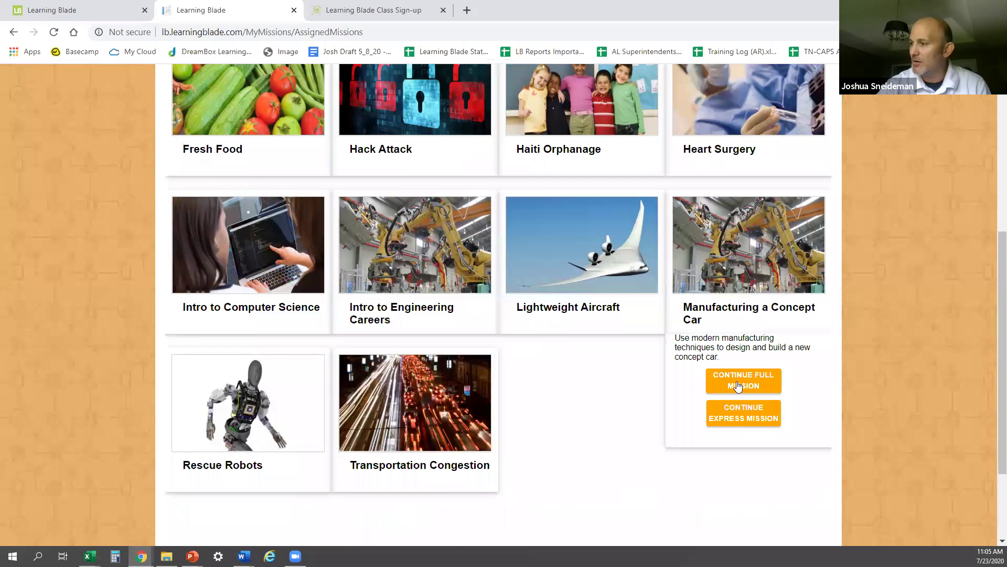
left_click(737, 386)
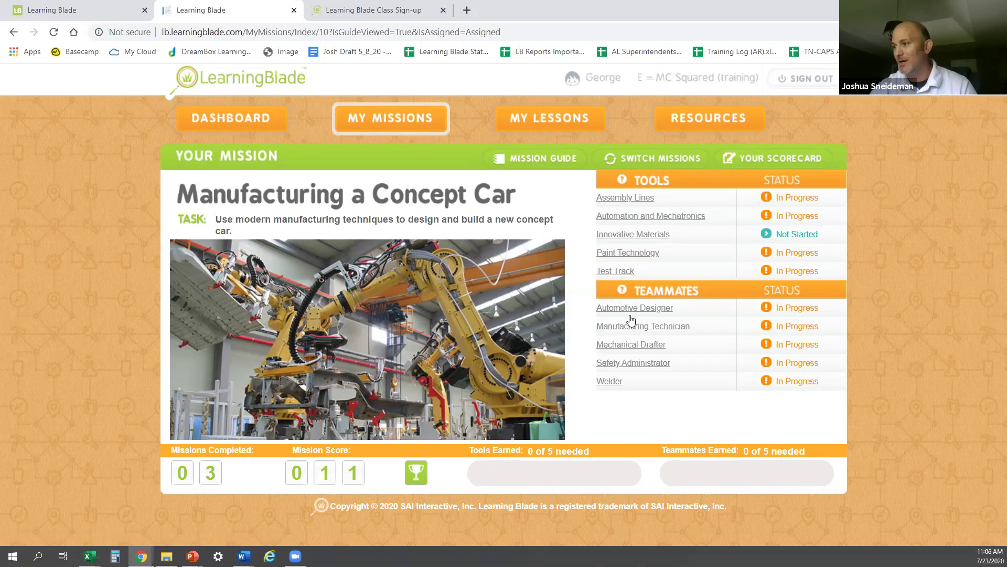
Enter the Welder teammate's Welders Assemble Our World - Video activity, accepting the attempts warning
left_click(609, 384)
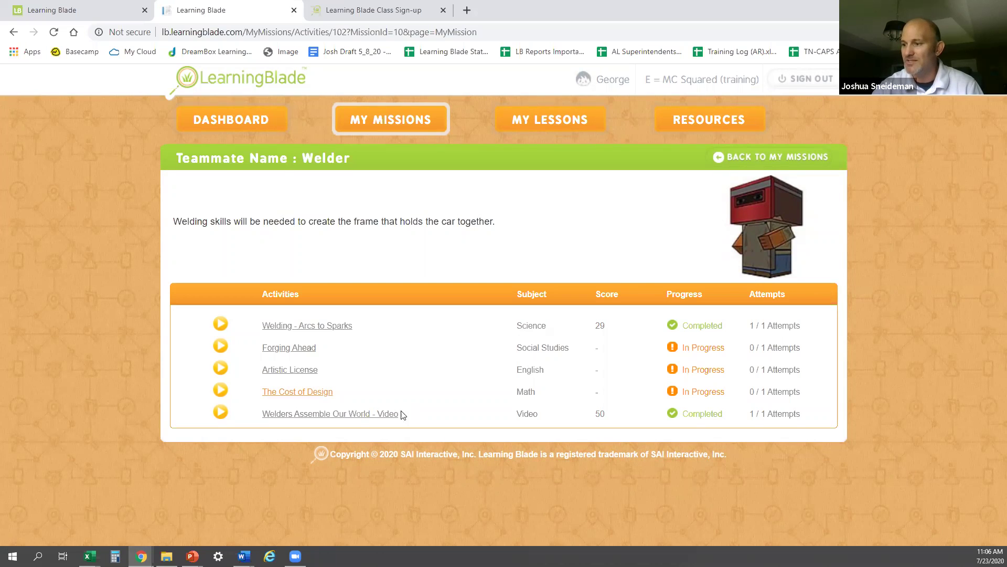
left_click(361, 415)
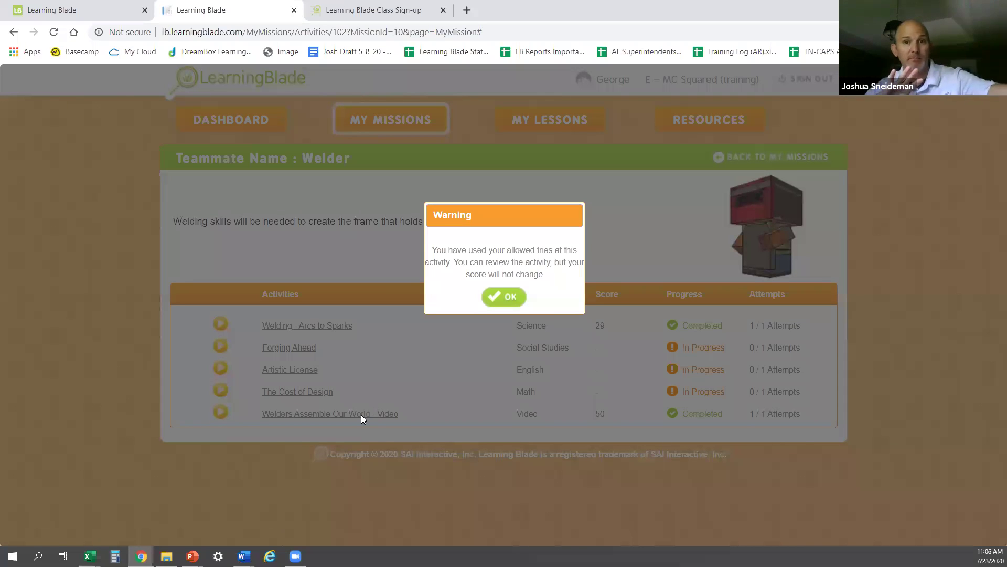
left_click(502, 297)
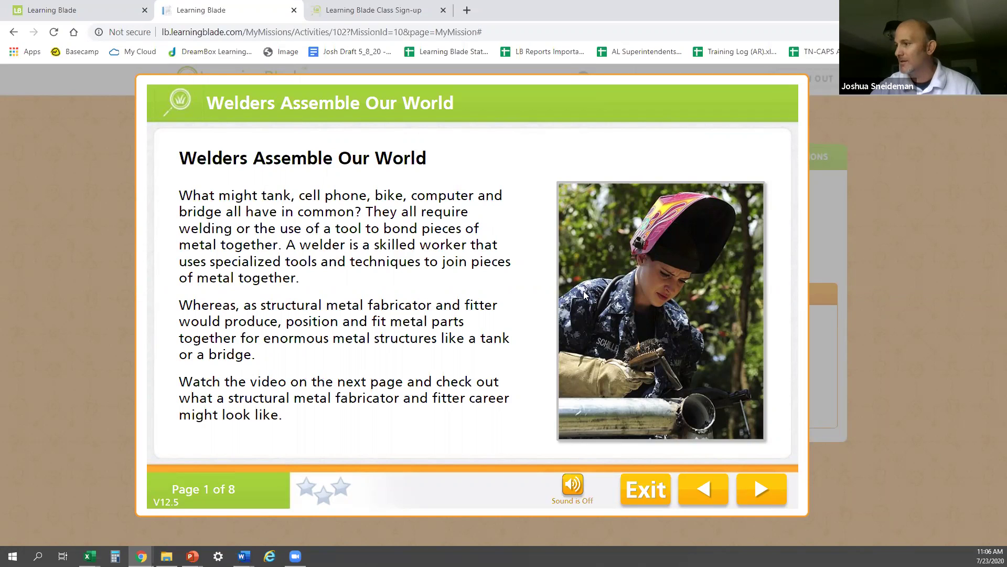
Play the Welders Career Video on page 2, then advance to the Tools of the Trade question
left_click(762, 495)
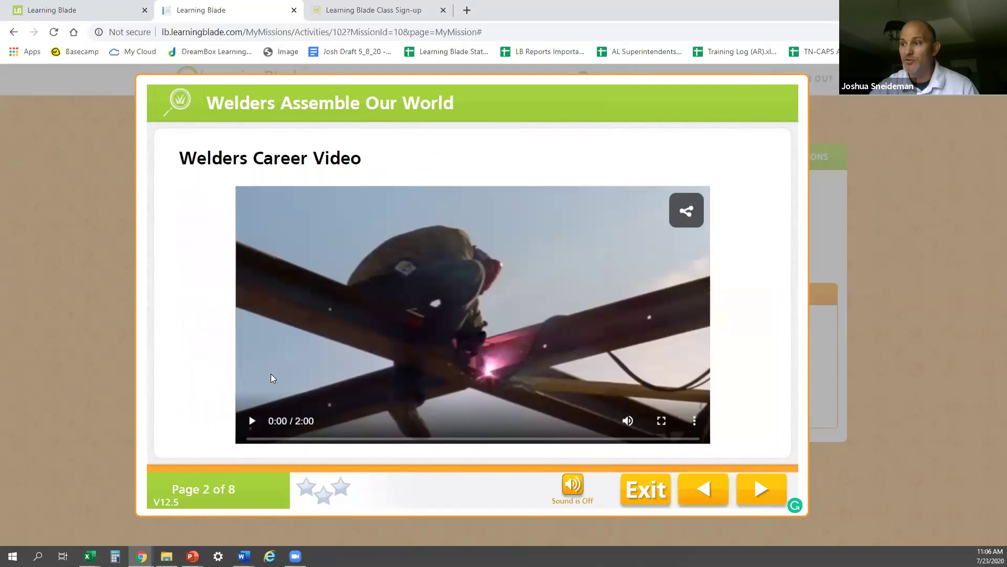
left_click(252, 420)
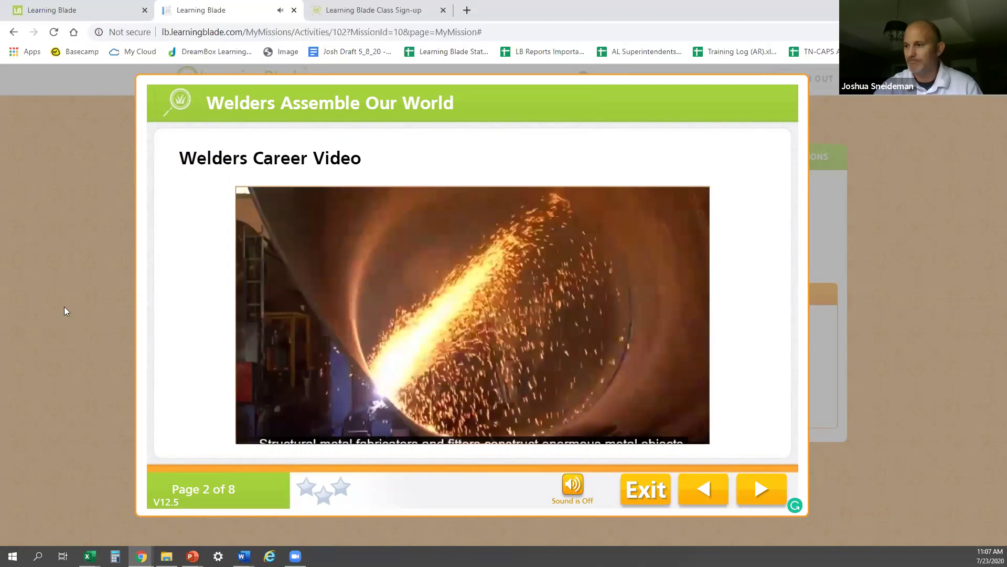
mouse_move(323, 397)
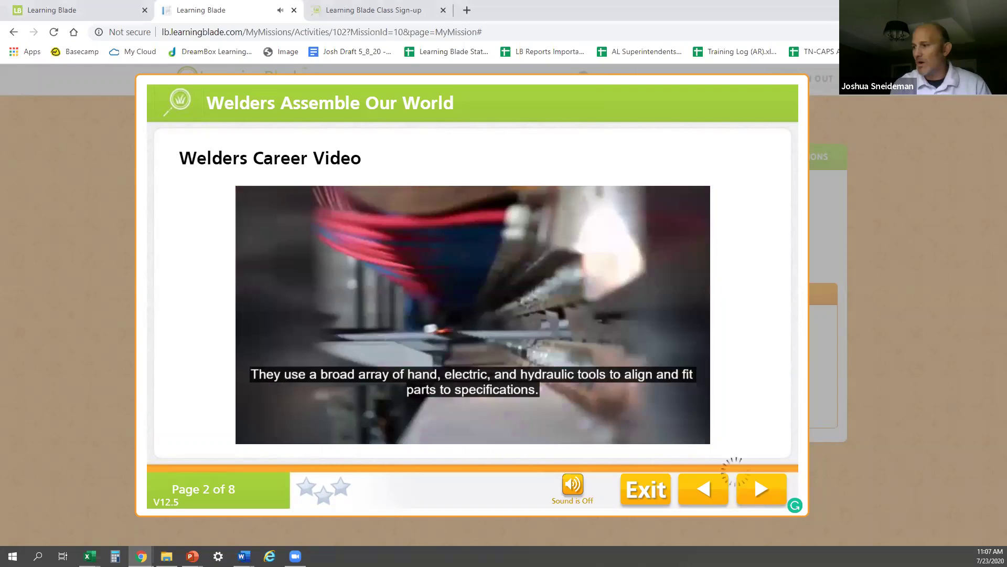
left_click(758, 487)
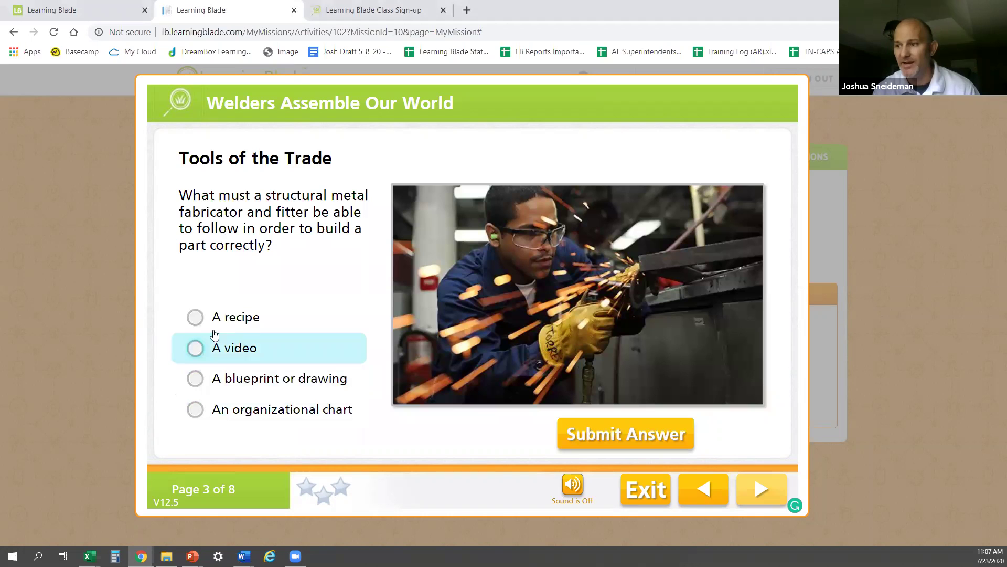
Answer Tools of the Trade with 'A blueprint or drawing' and advance to Foundations in the Field
left_click(199, 380)
left_click(589, 436)
left_click(474, 351)
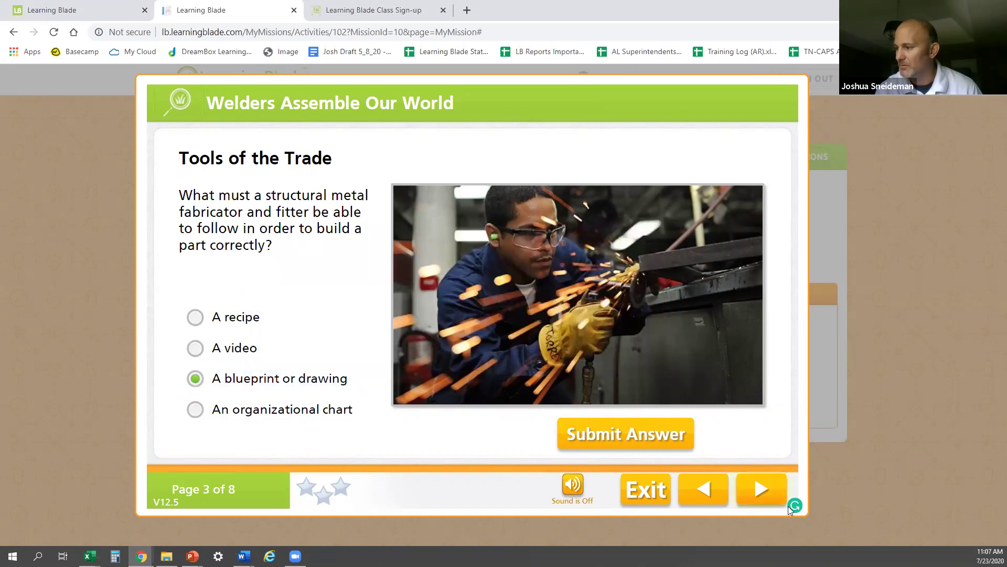
left_click(763, 489)
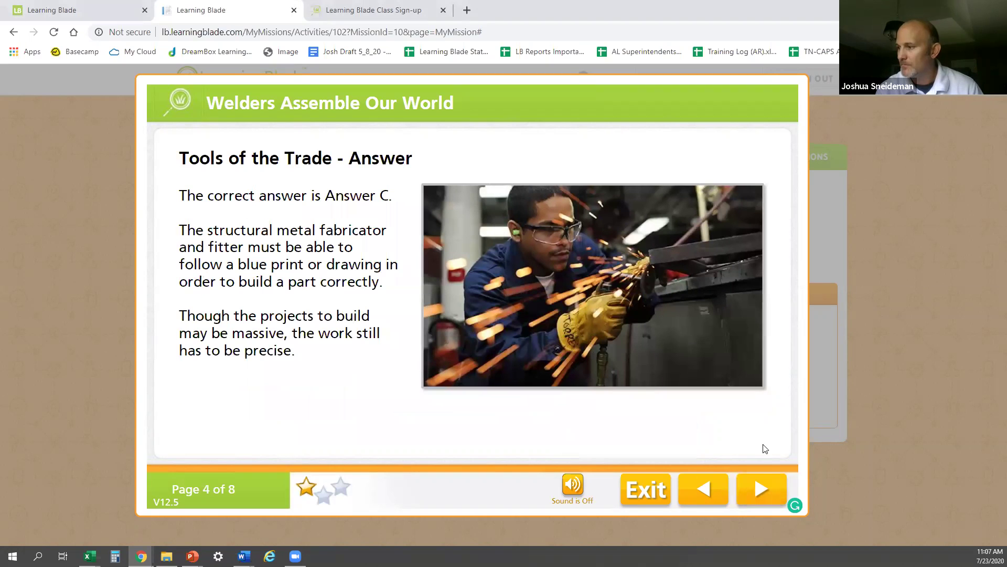
left_click(763, 486)
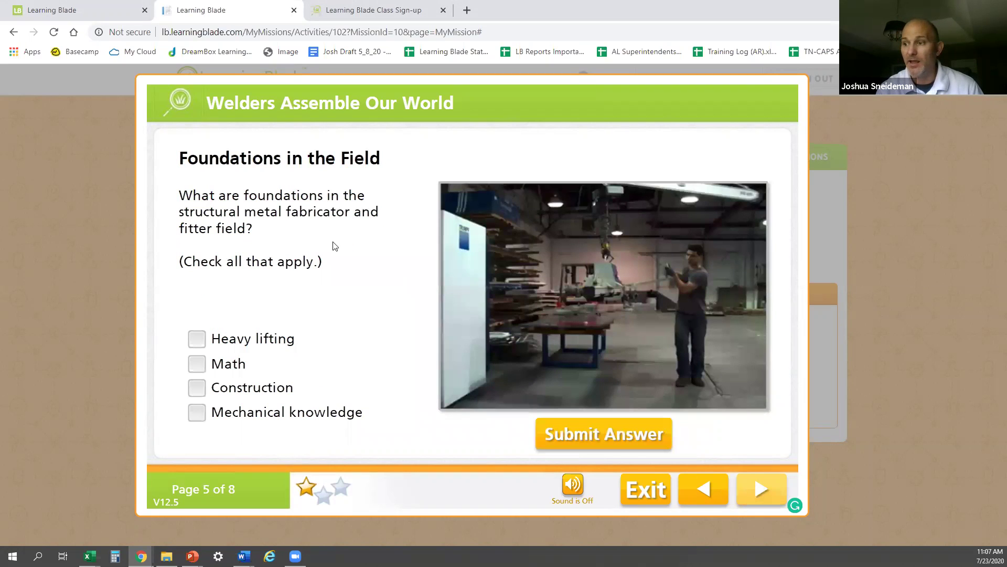
Submit Math, Construction and Mechanical knowledge as foundations, then advance to Career Information
left_click(198, 363)
left_click(198, 388)
left_click(198, 413)
left_click(611, 426)
left_click(484, 344)
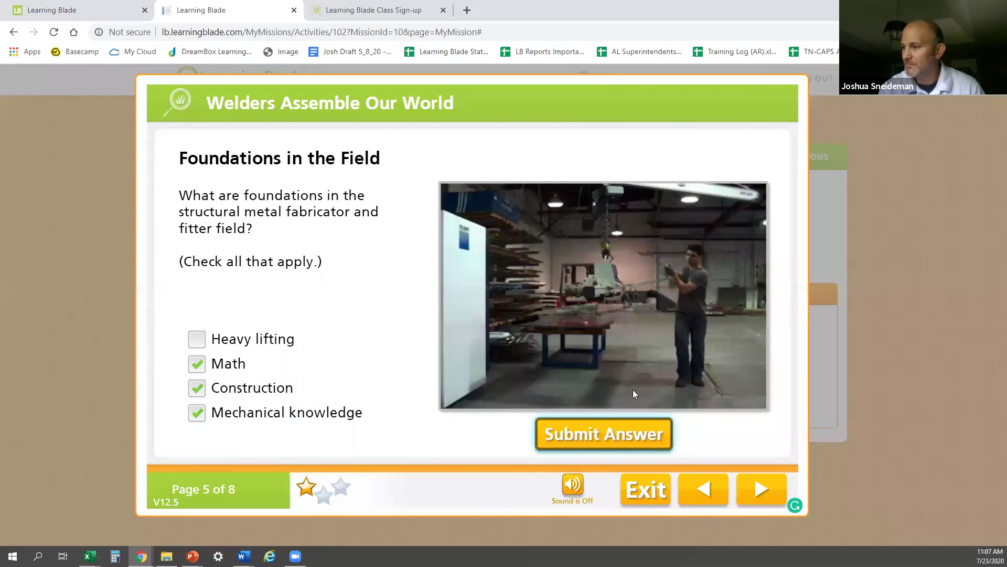
left_click(752, 490)
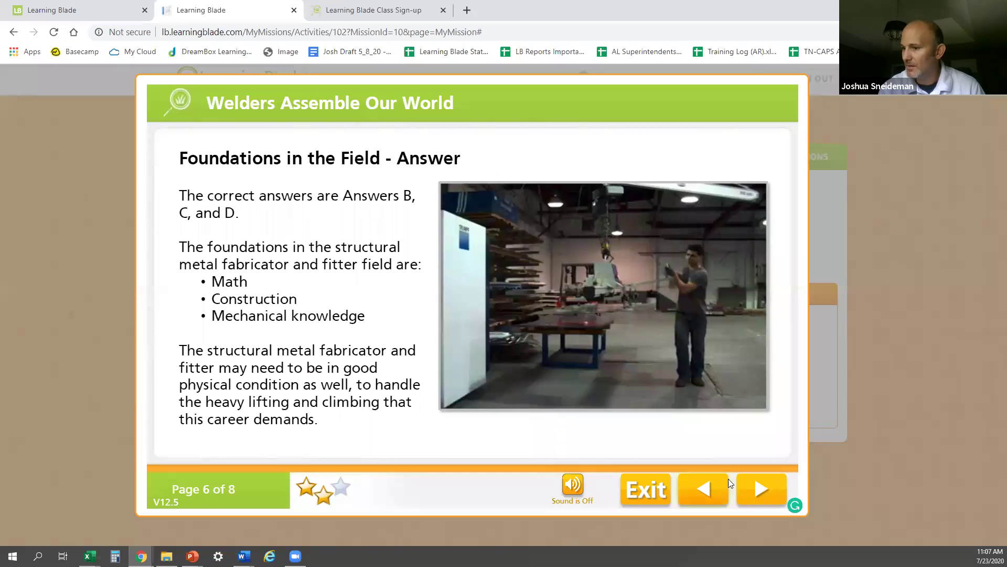
left_click(761, 490)
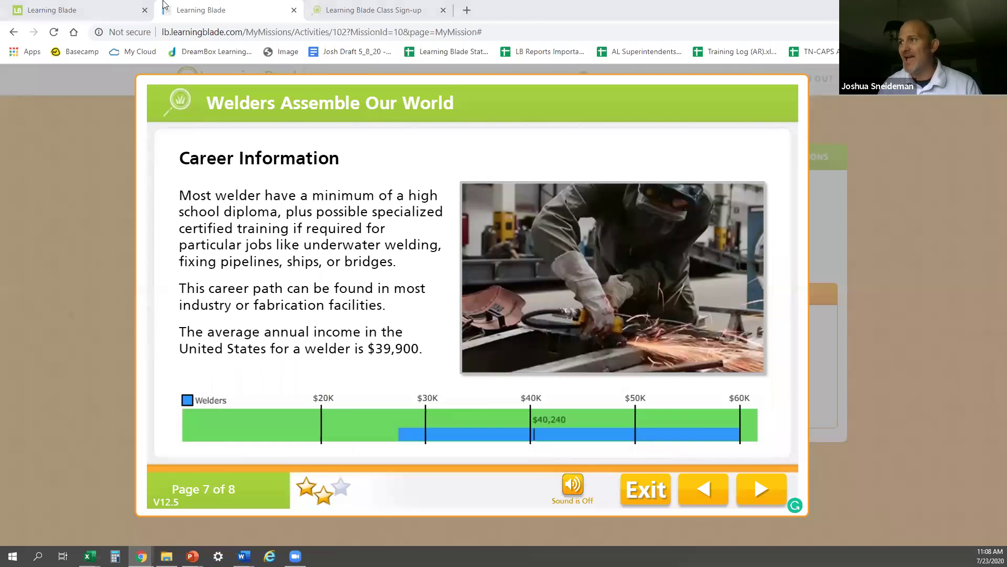
In a new tab, search Google for 'success in the new economy'
left_click(469, 10)
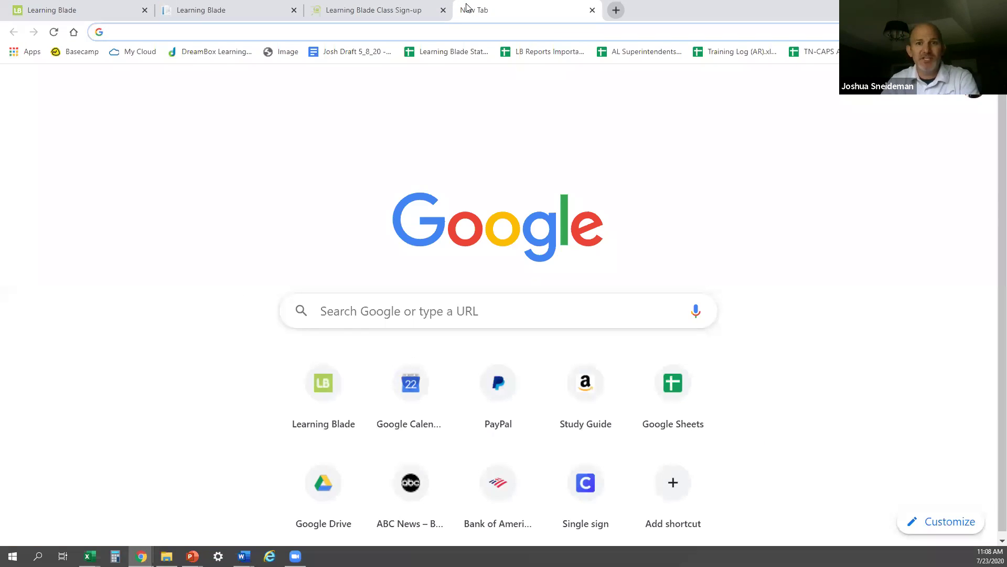
type("success in the n")
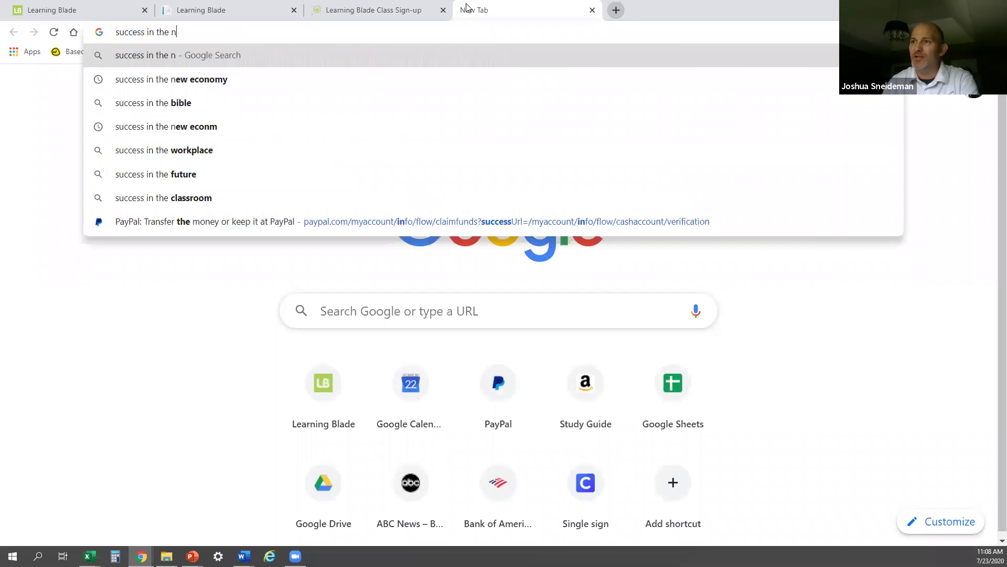
key("Down")
key("Return")
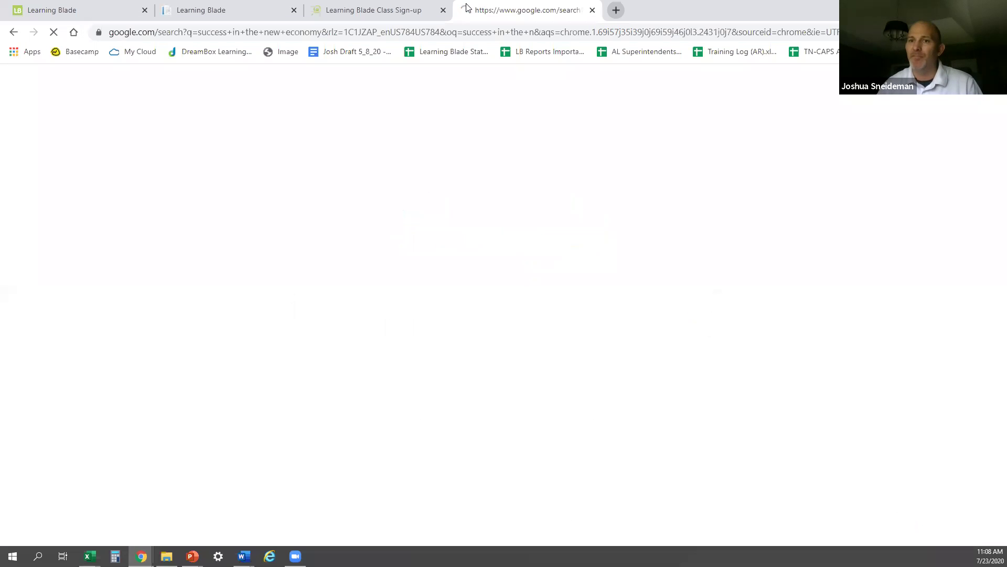
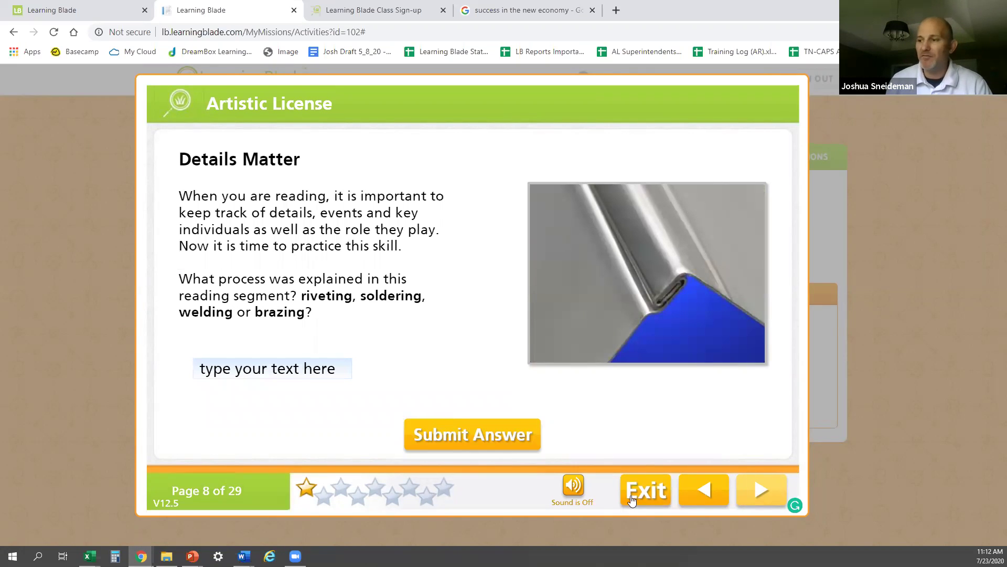
Submit 1 as the answer to the Details Matter question and dismiss the incorrect-answer messages
left_click(259, 372)
type("1")
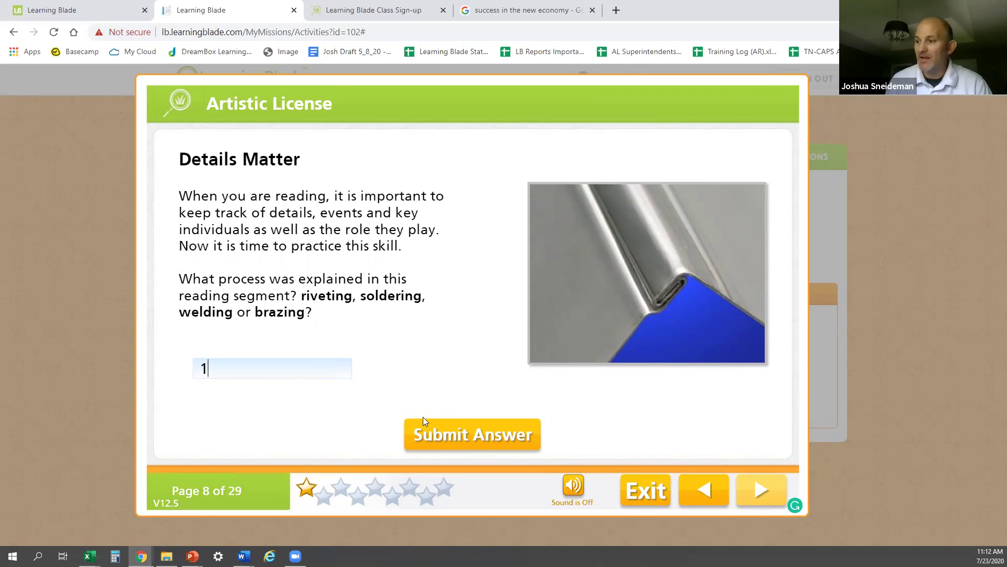
left_click(418, 433)
left_click(444, 431)
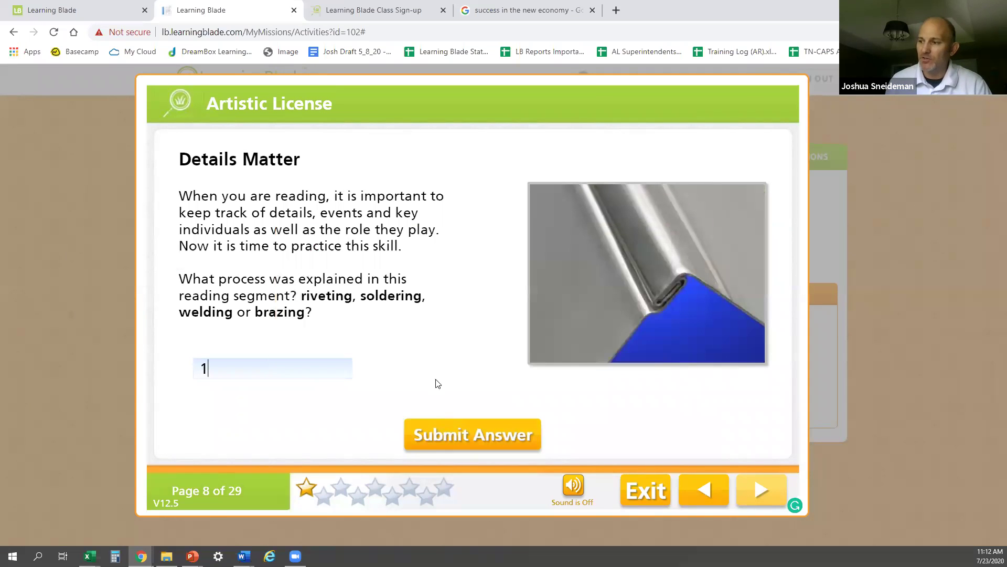
left_click(473, 360)
Advance to the Build Your Own ordering task and move 'into one' to third place
left_click(760, 490)
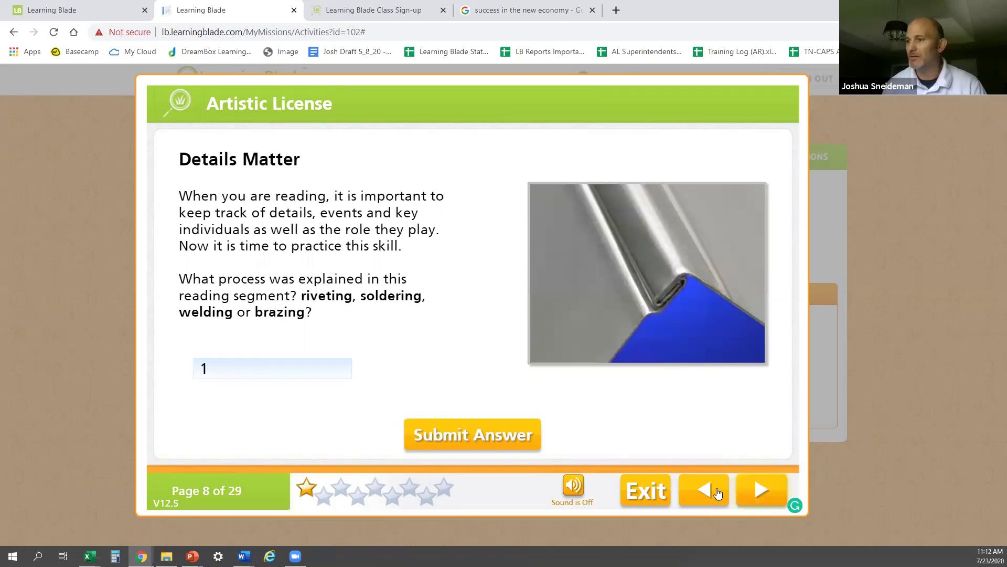
left_click(760, 492)
left_click_drag(301, 272, 241, 266)
left_click_drag(243, 301, 256, 341)
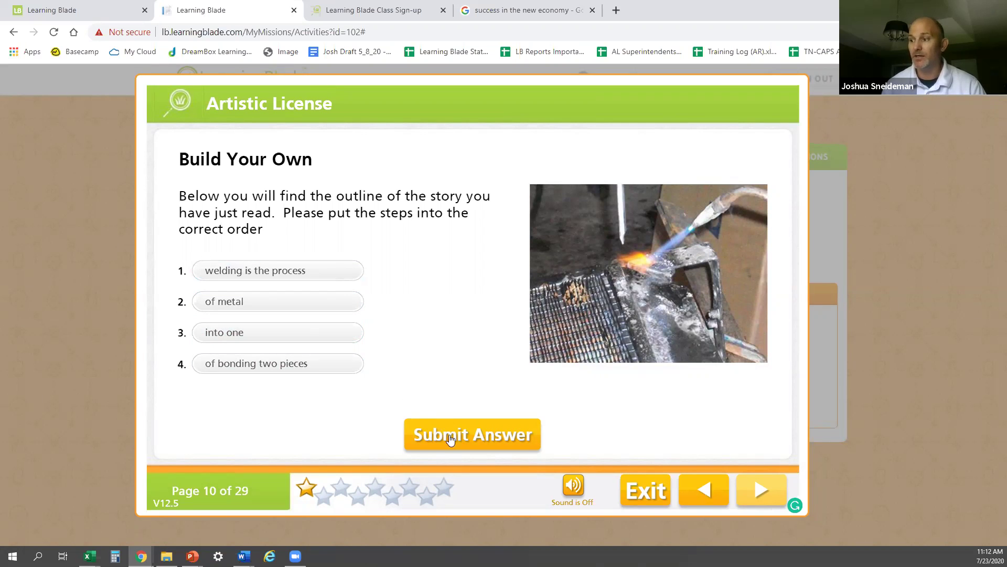
Exit the Artistic License activity and open Lesson Outlines2020.pdf
left_click(626, 491)
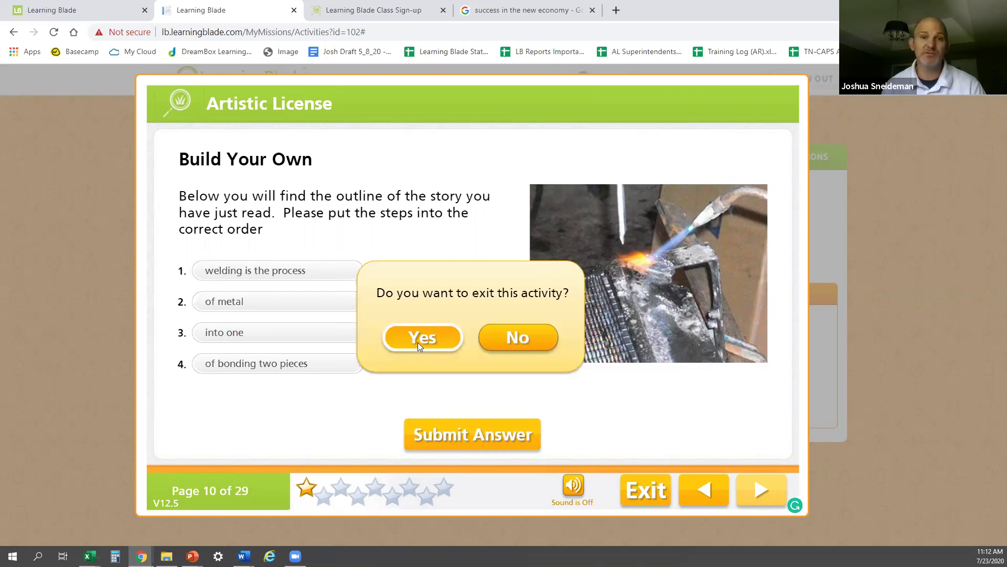
left_click(418, 342)
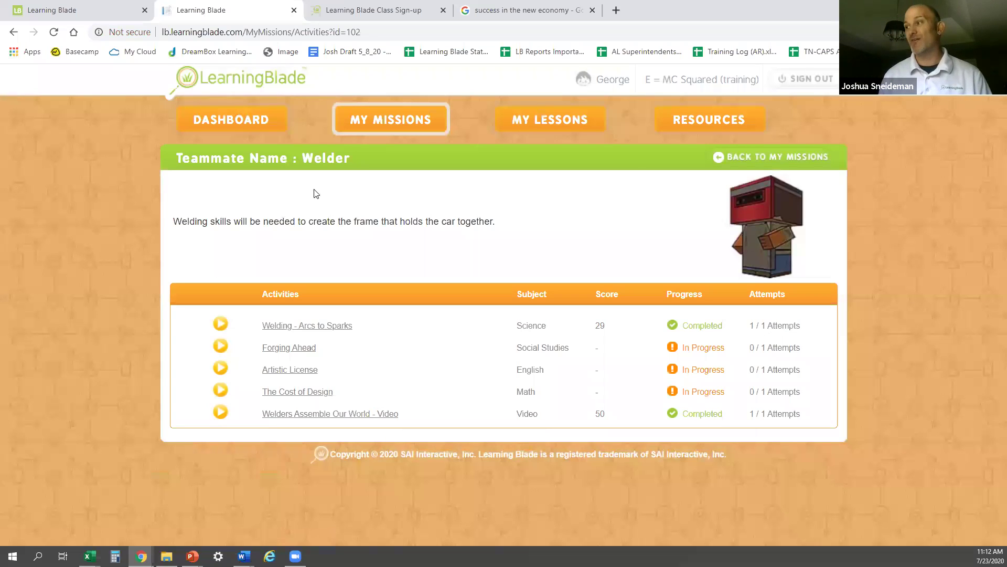
left_click(734, 151)
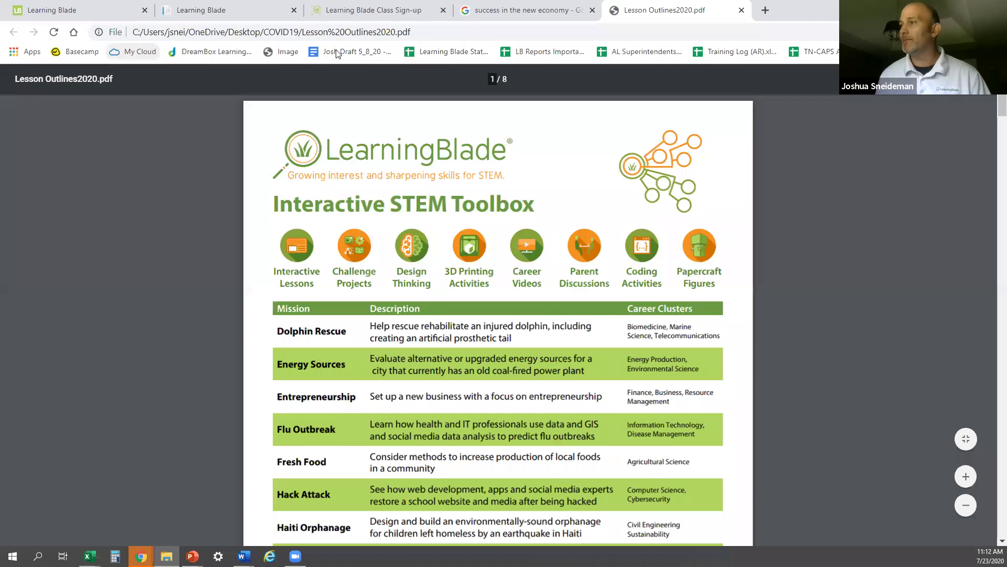
Scroll the Lesson Outlines PDF past the STEM Toolbox pages to the Dolphin Rescue lessons
scroll(439, 198, "down", 2)
scroll(438, 197, "down", 1)
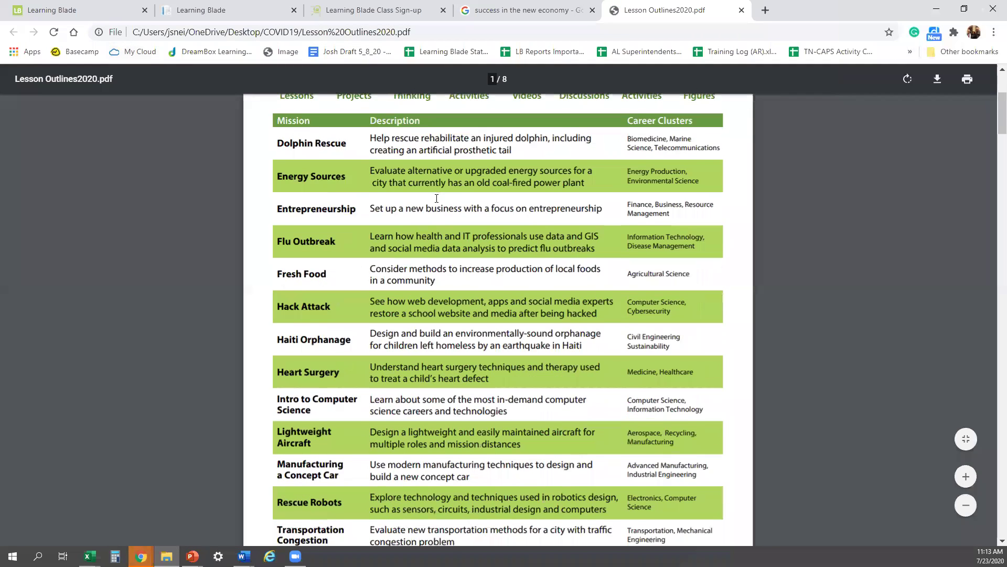
scroll(426, 202, "down", 4)
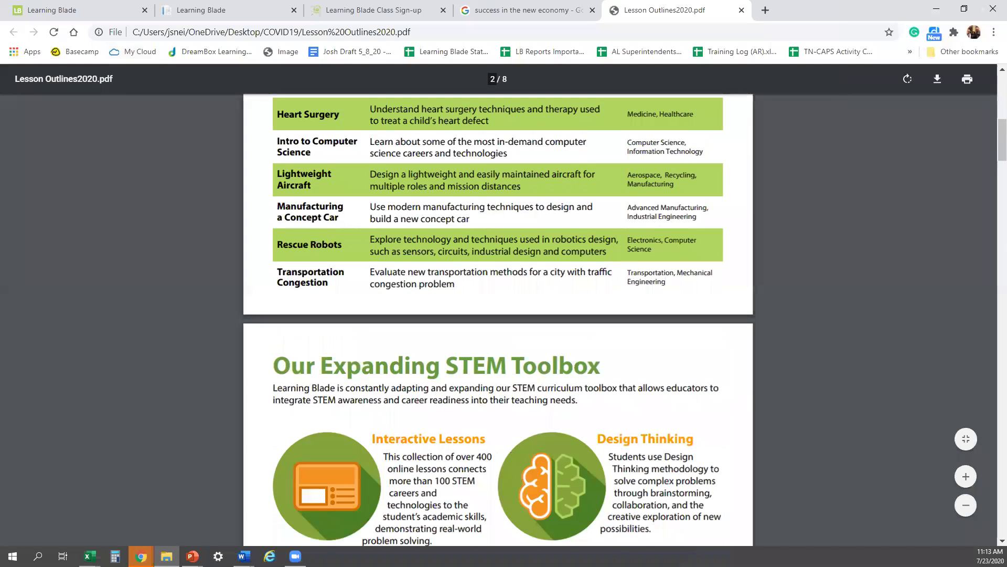
scroll(499, 304, "down", 2)
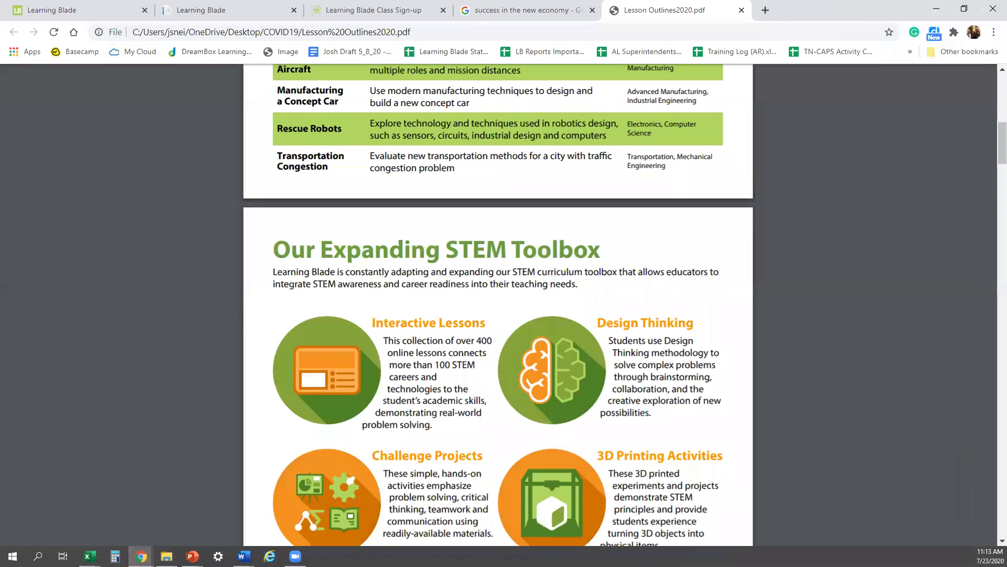
scroll(467, 279, "down", 8)
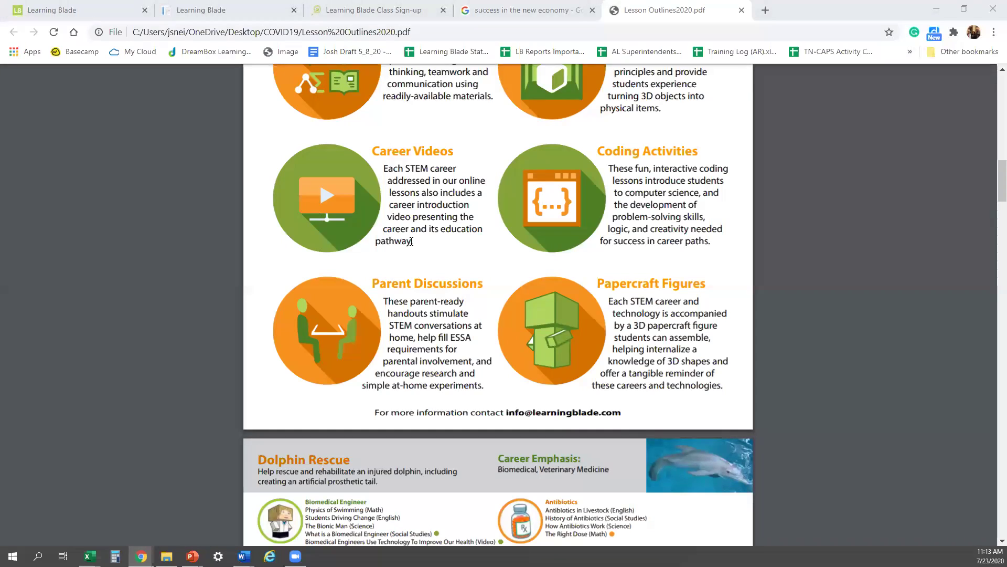
scroll(351, 240, "down", 2)
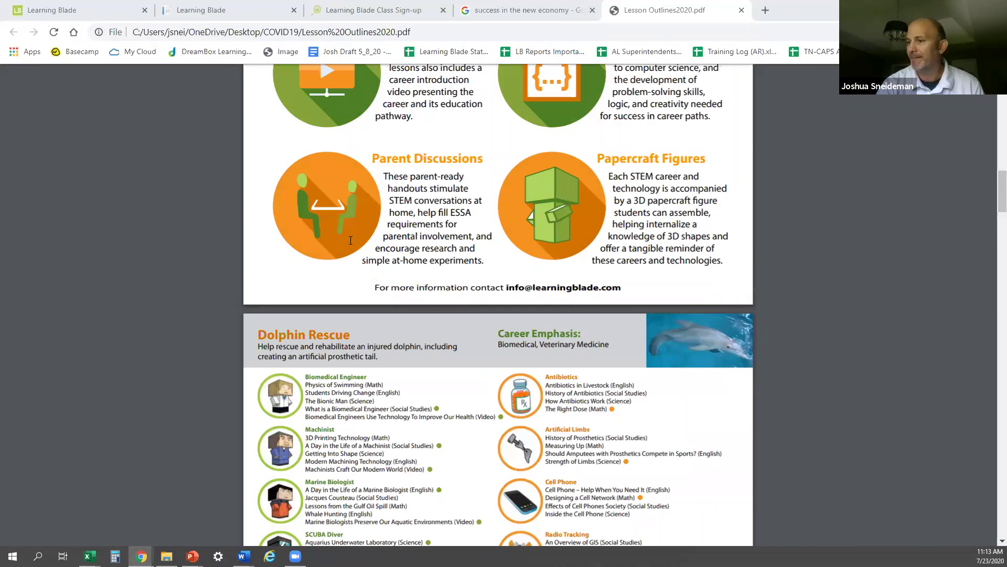
scroll(350, 240, "down", 4)
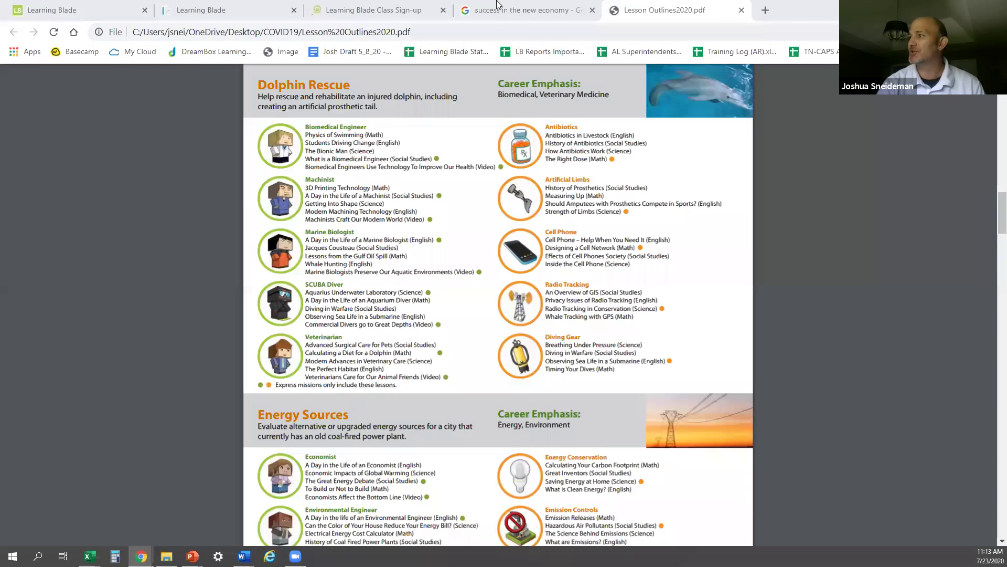
Open a new tab and bring up the Learning Blade homepage
left_click(765, 10)
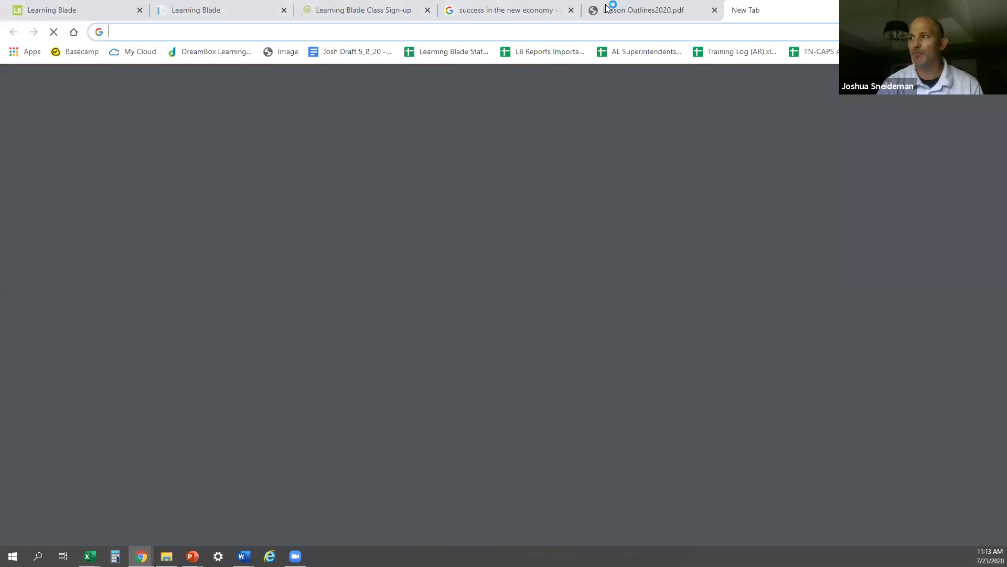
left_click(607, 7)
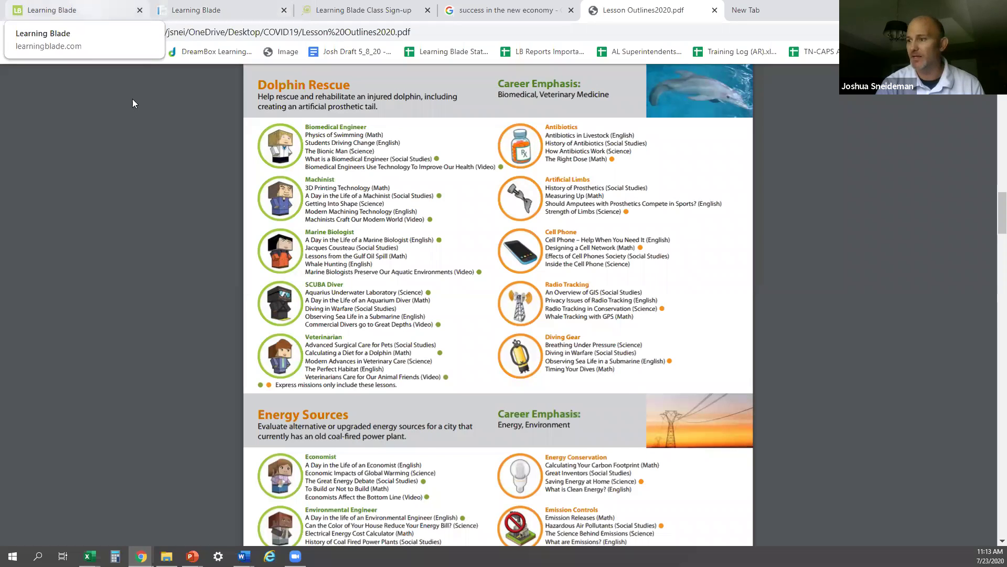
left_click(42, 10)
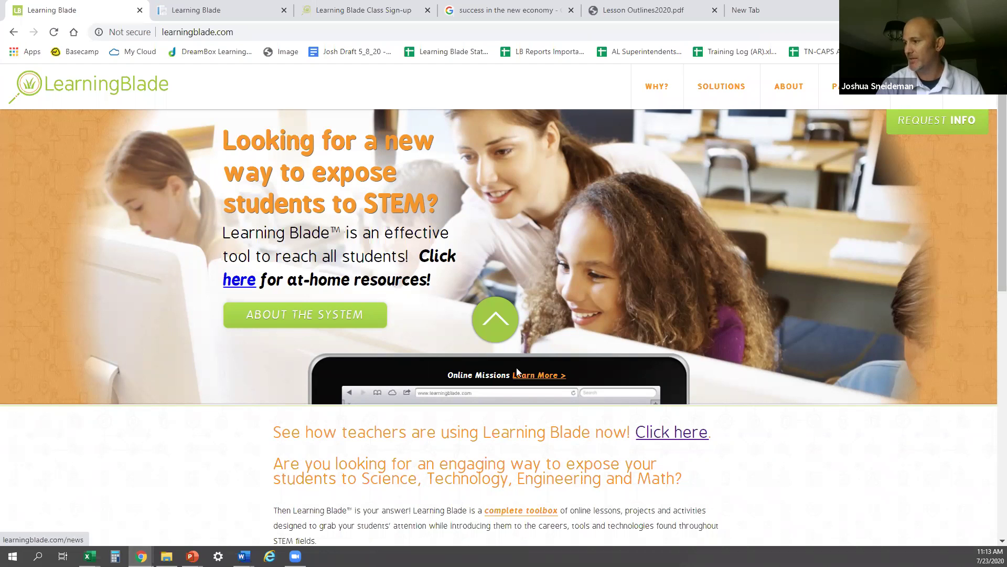
scroll(507, 362, "down", 8)
scroll(530, 342, "up", 8)
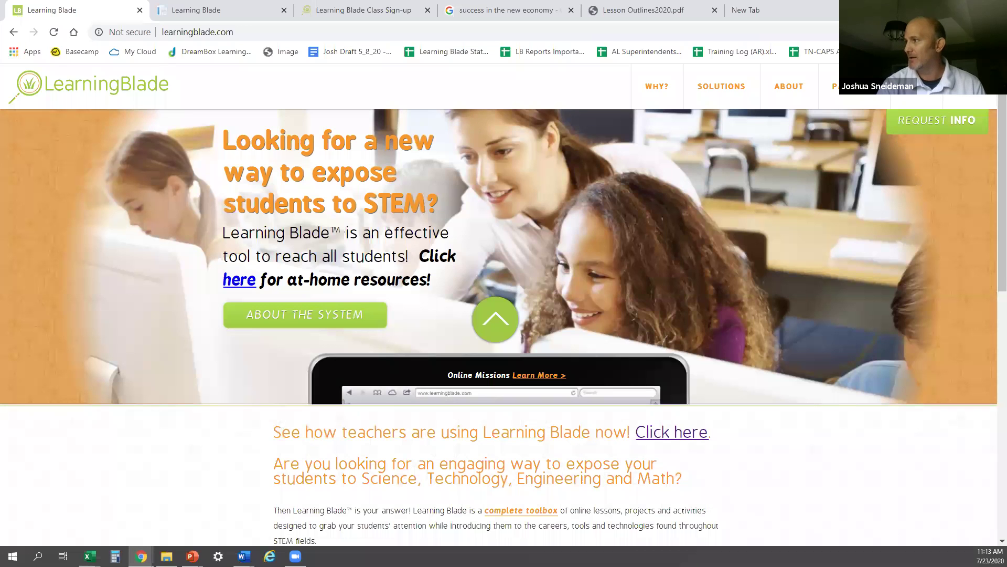
Sign out of the student account from My Missions and select the Username field
left_click(540, 375)
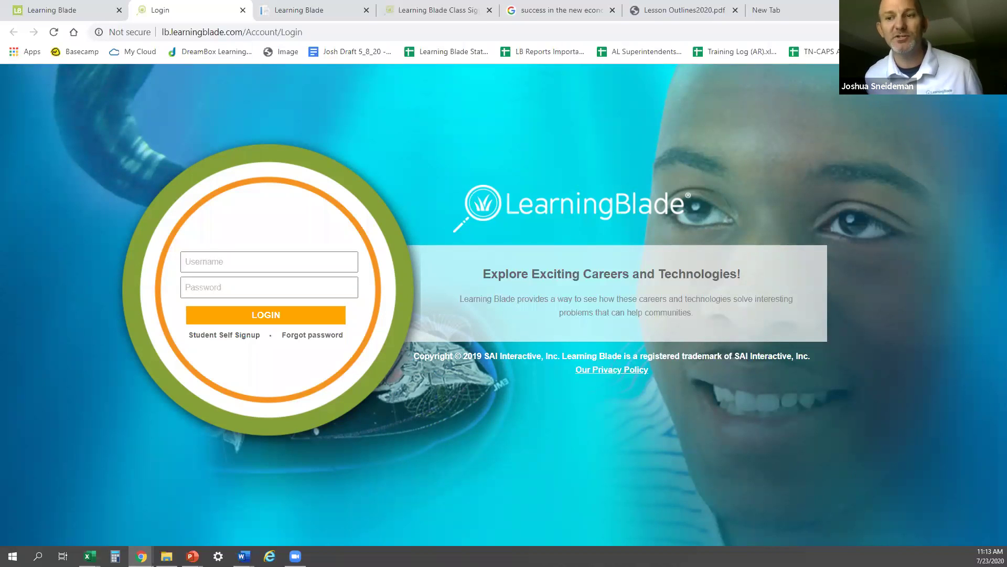
left_click(309, 10)
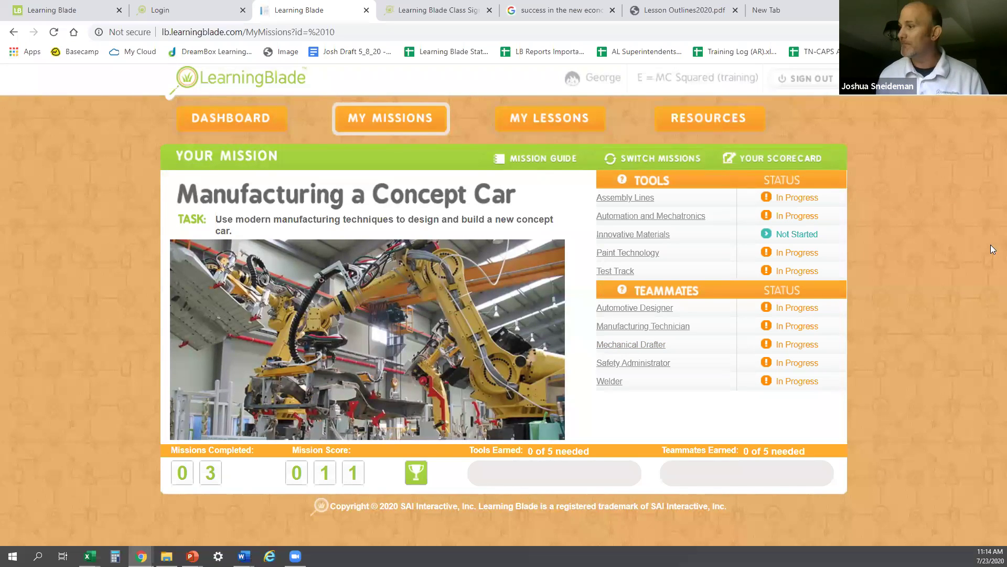
left_click(798, 81)
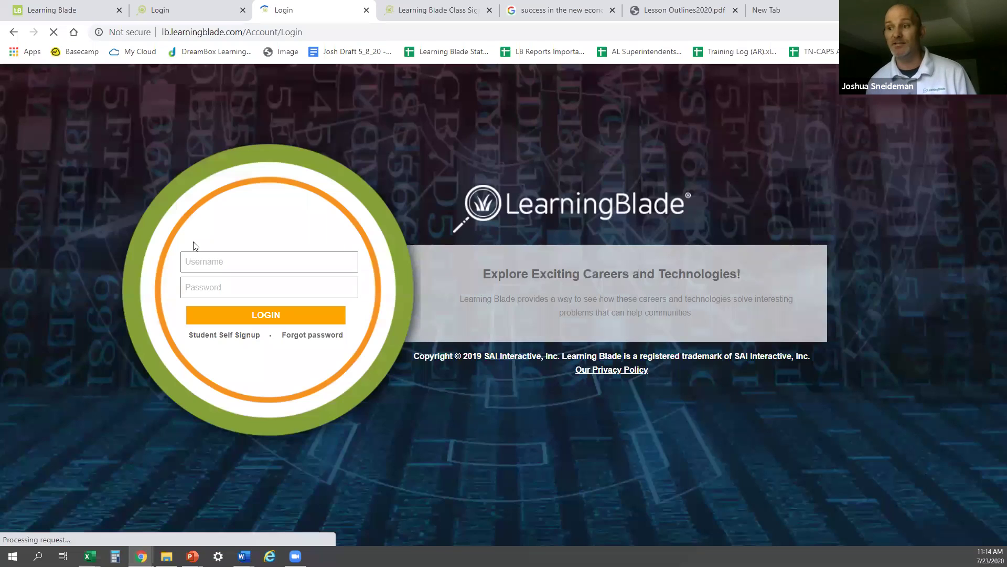
left_click(195, 261)
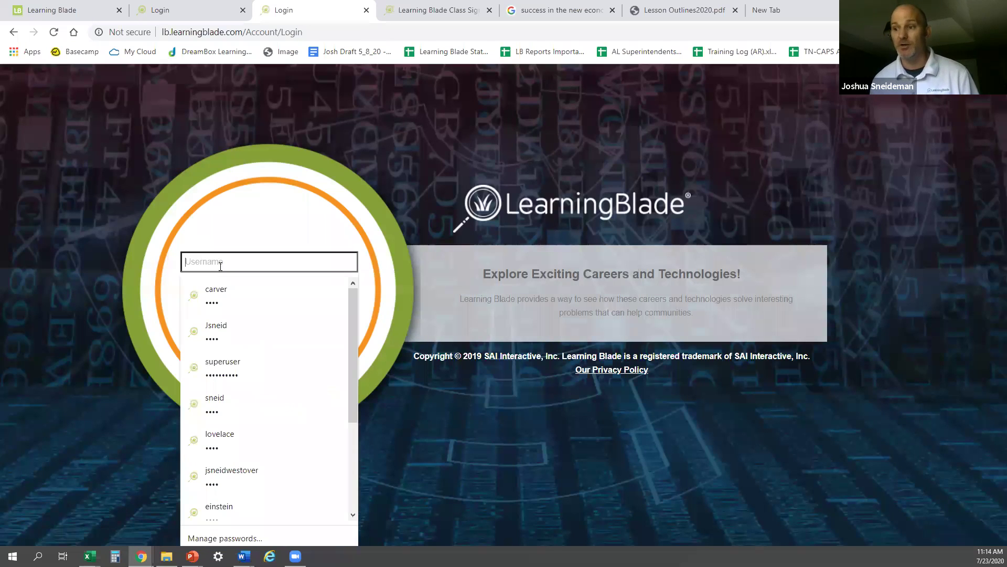
Log in with the saved administrator account and view the Students and Import Records pages
left_click(230, 410)
left_click(198, 321)
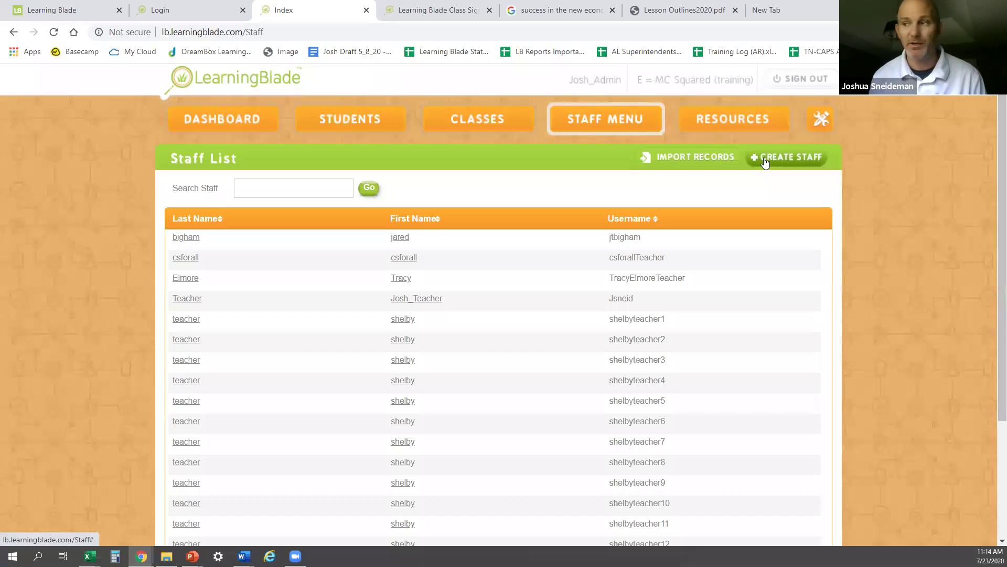
left_click(347, 131)
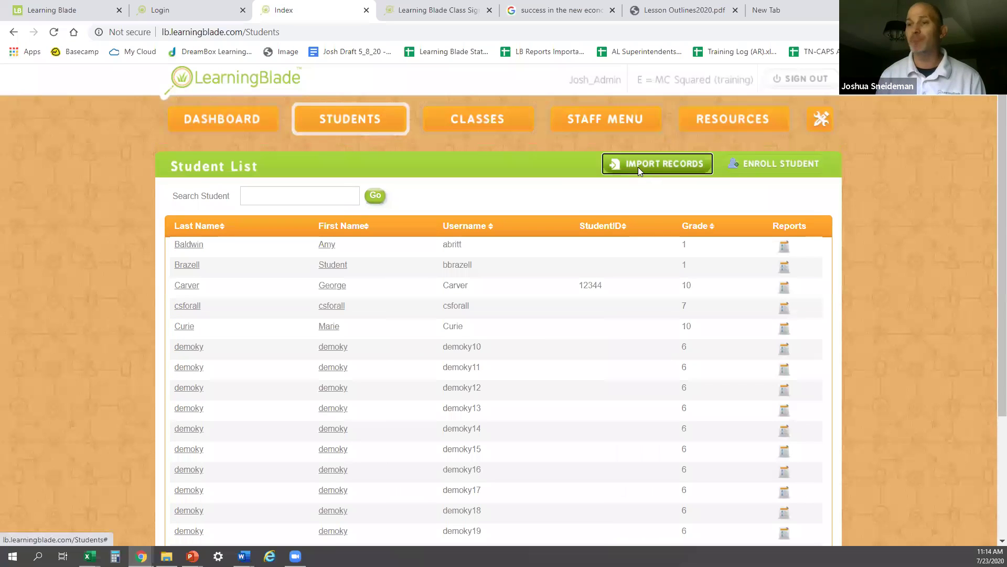
left_click(630, 166)
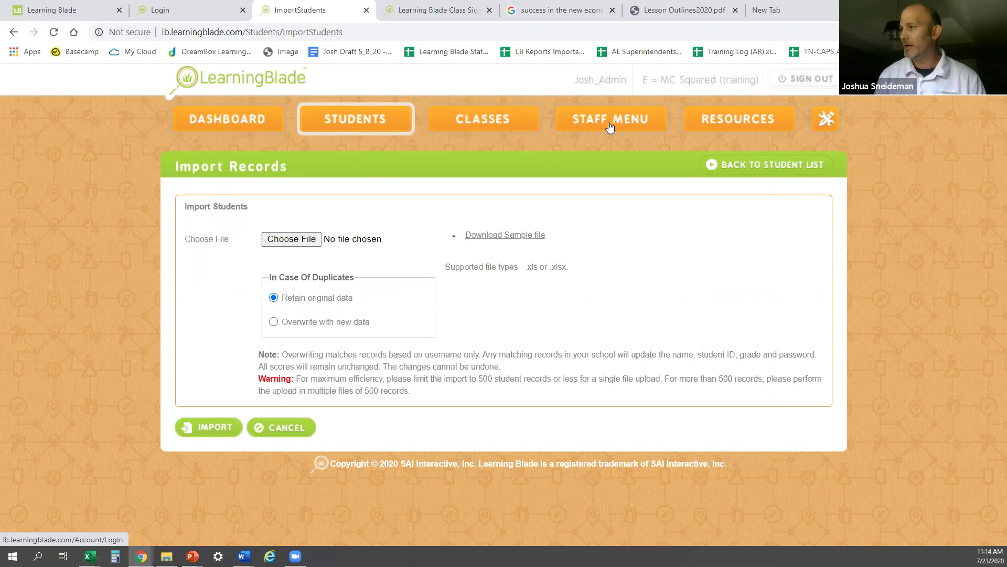
View the Staff List, then sign out and select the Username field
left_click(634, 124)
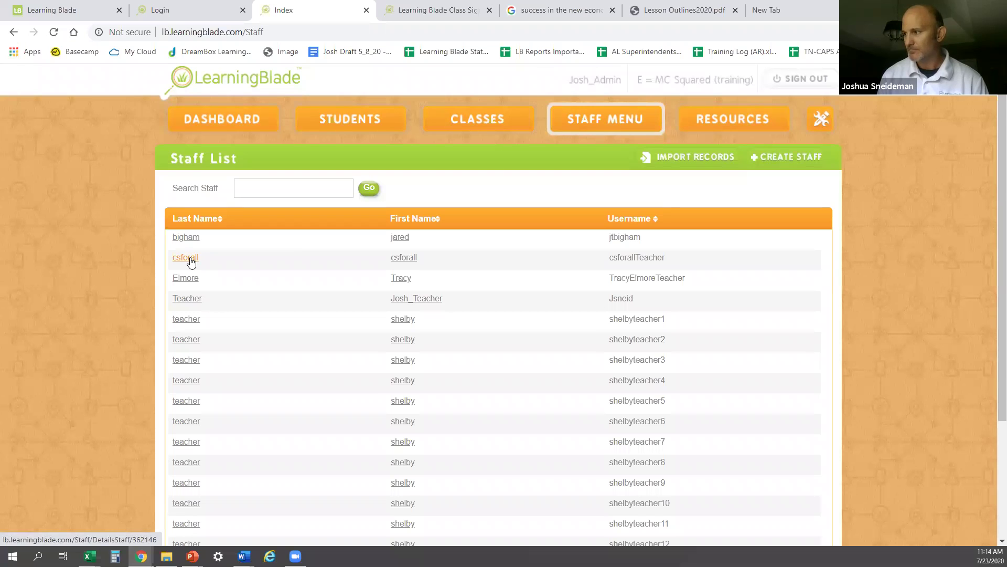
left_click(797, 83)
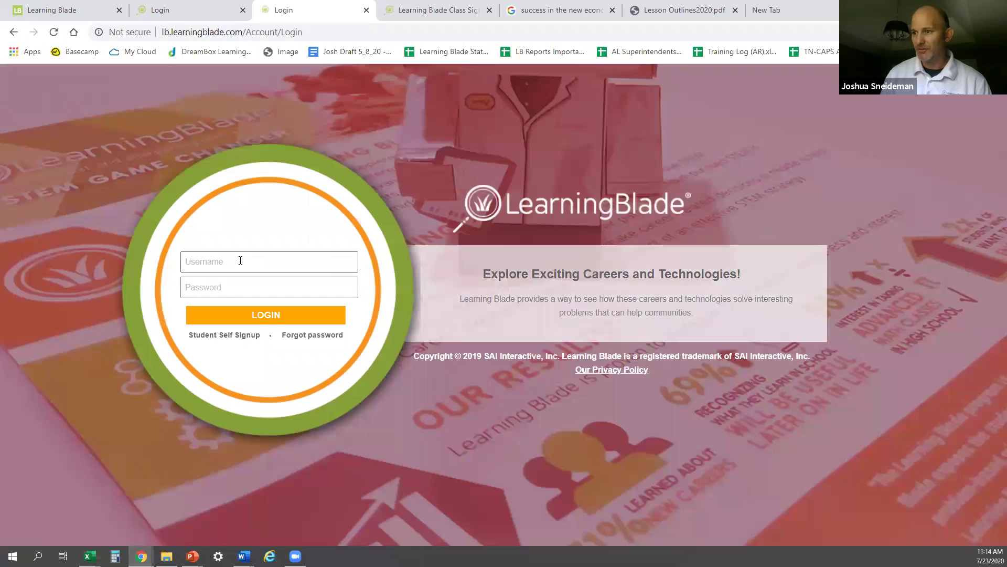
left_click(241, 261)
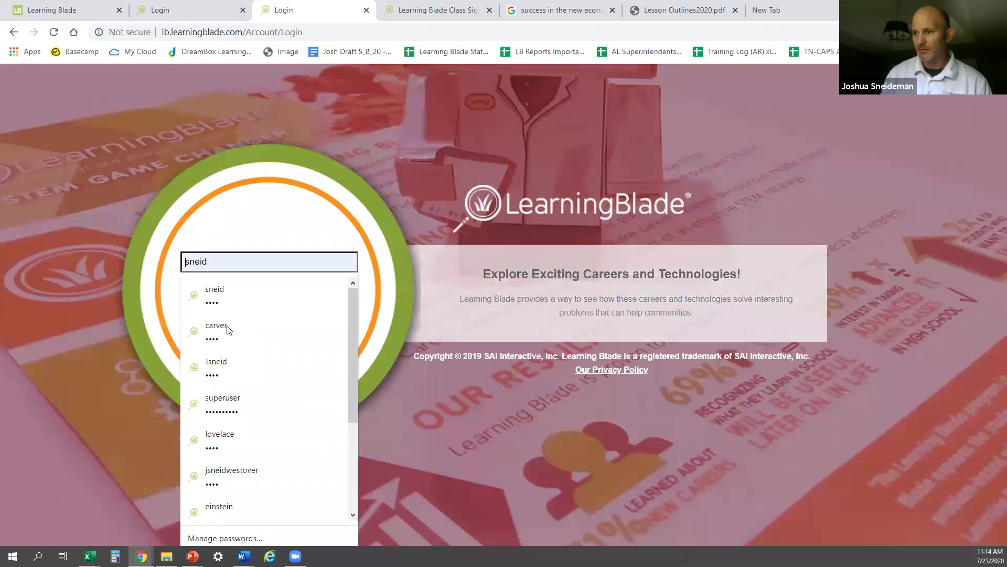
key("Return")
key("Return")
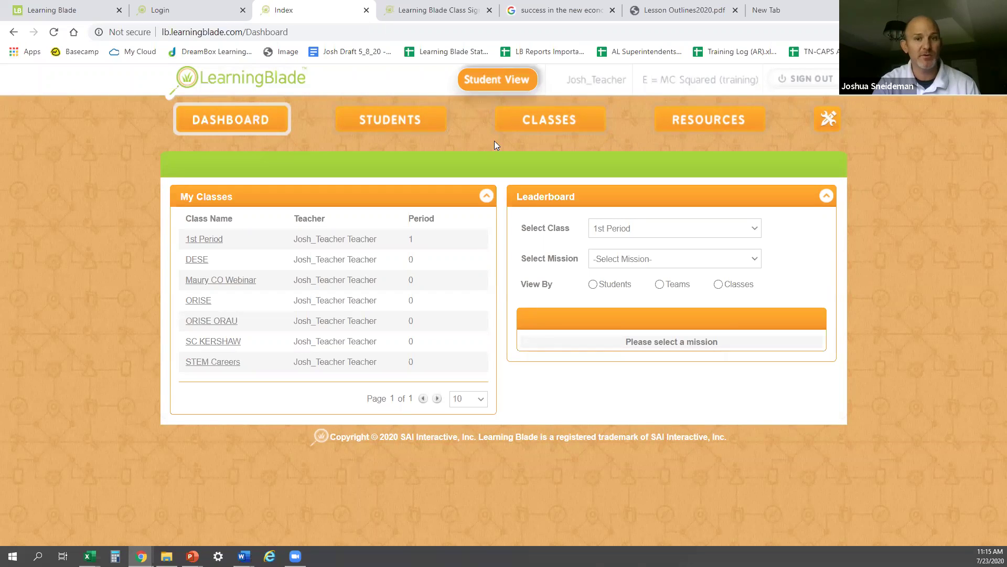
left_click(488, 80)
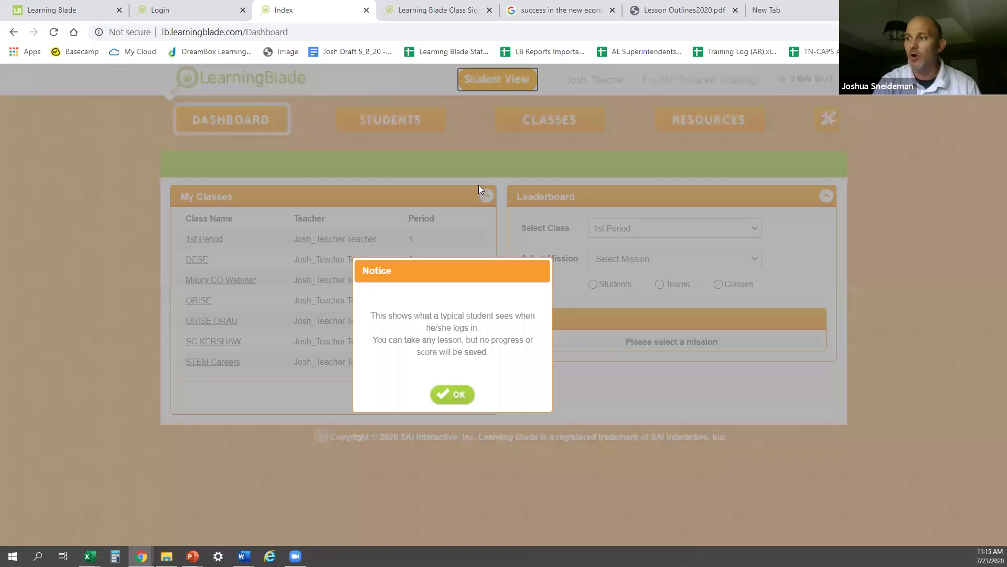
left_click(443, 394)
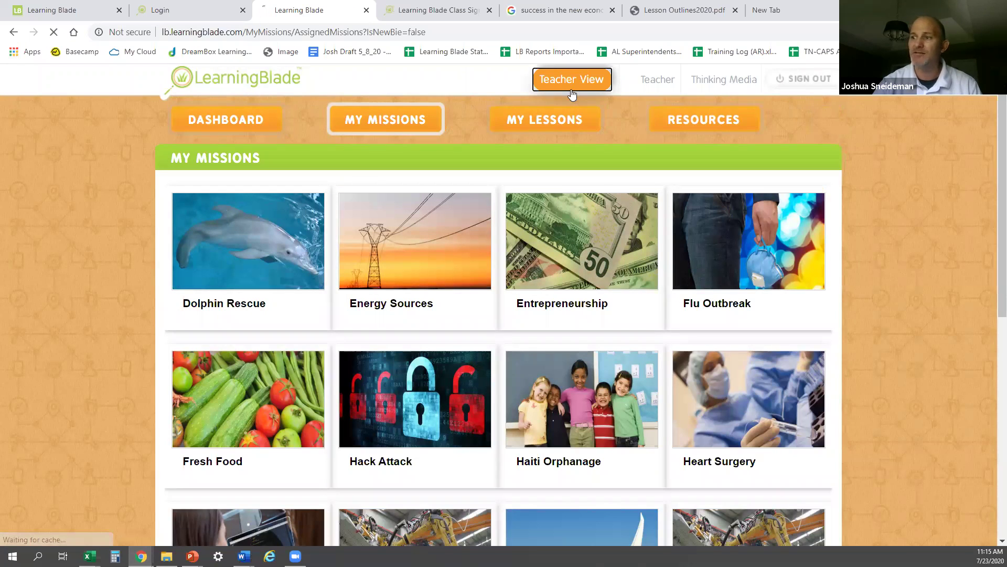
left_click(572, 79)
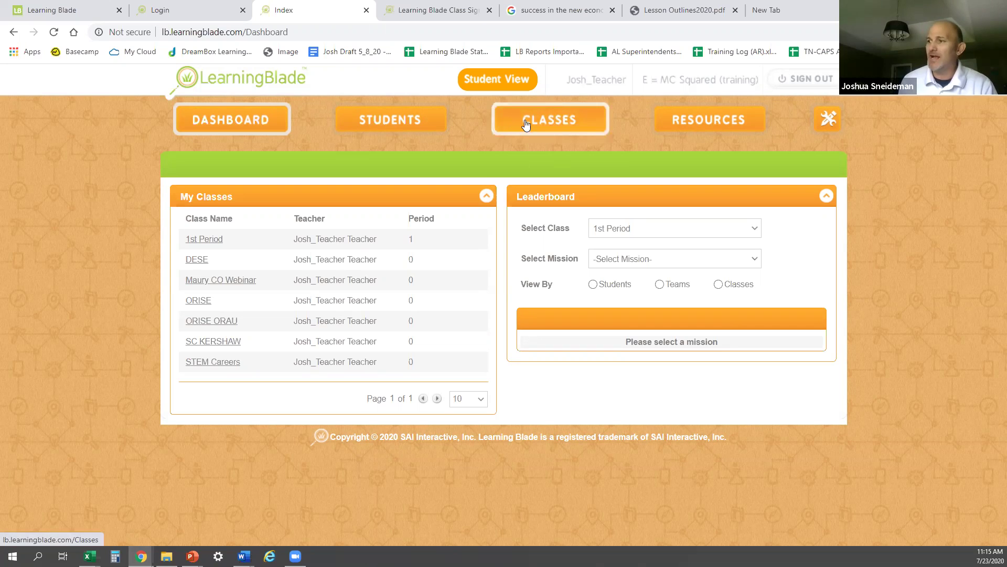
Open Add Assignments from the 1st Period class's Assignments tab
left_click(575, 129)
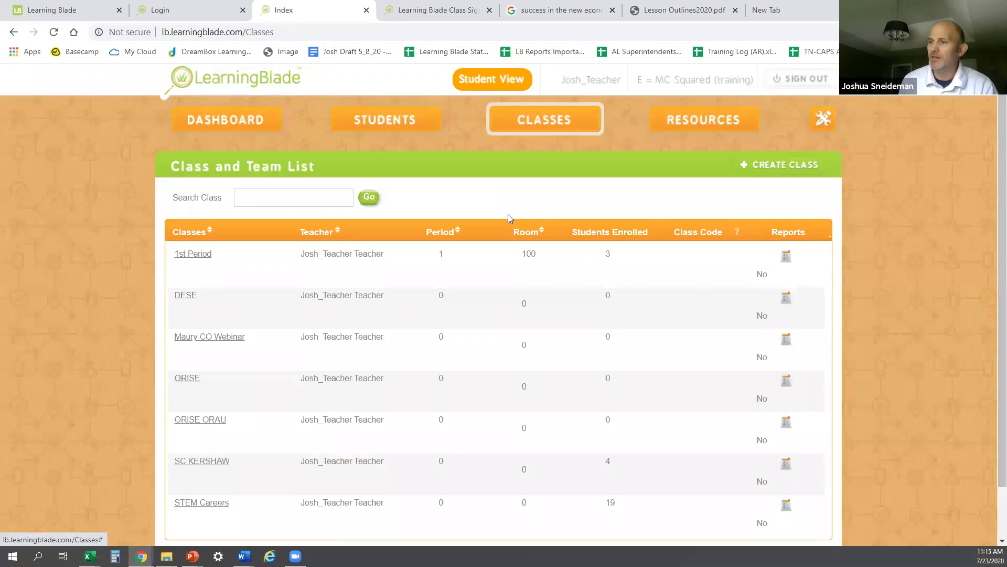
left_click(191, 254)
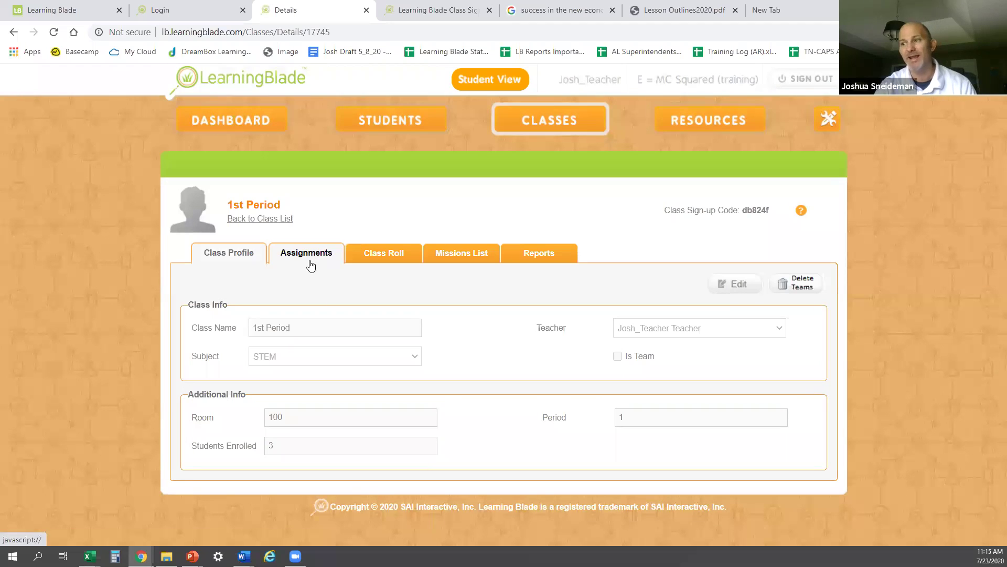
left_click(308, 256)
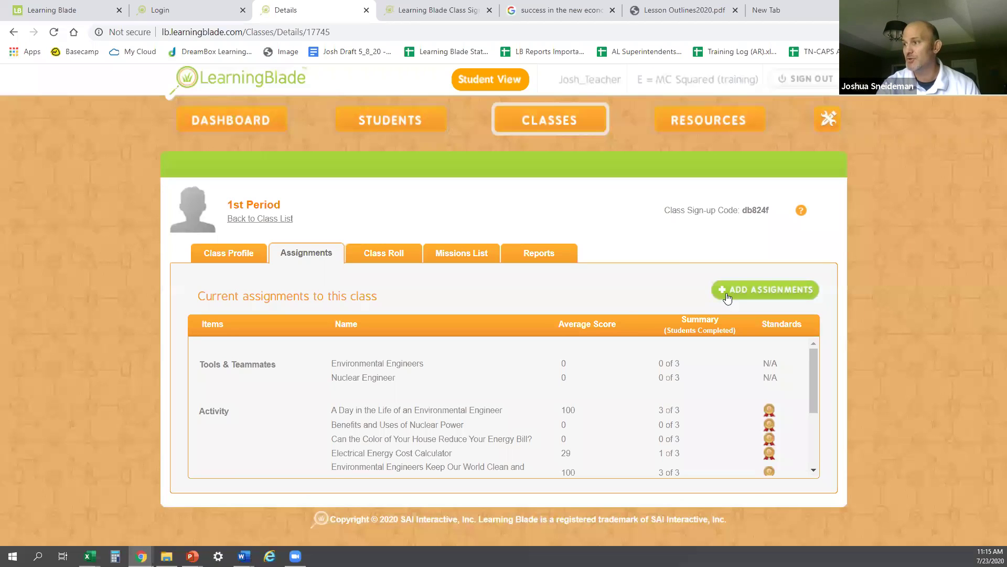
left_click(726, 294)
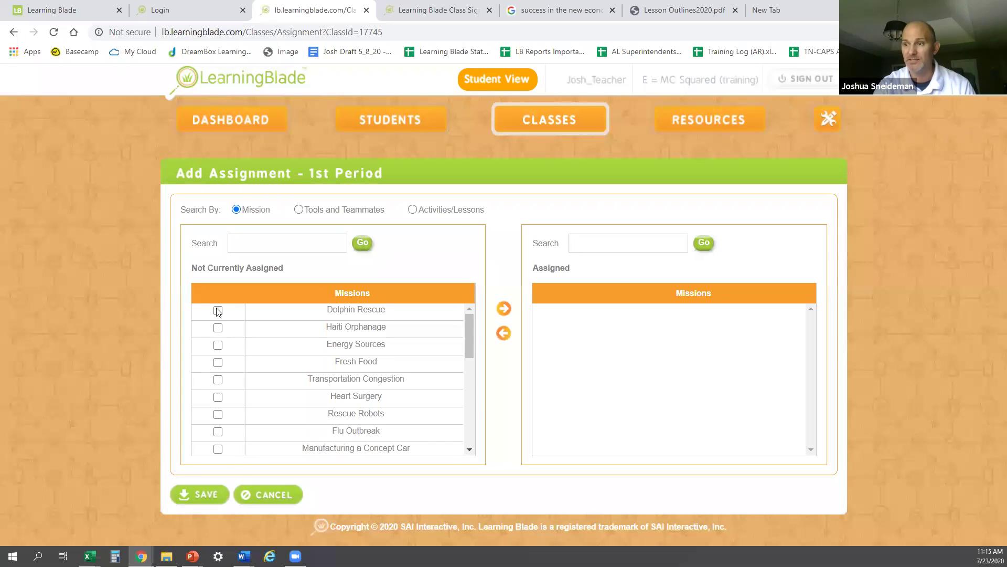
Assign Dolphin Rescue to 1st Period and search Tools and Teammates for 'eng'
left_click(218, 310)
left_click(504, 309)
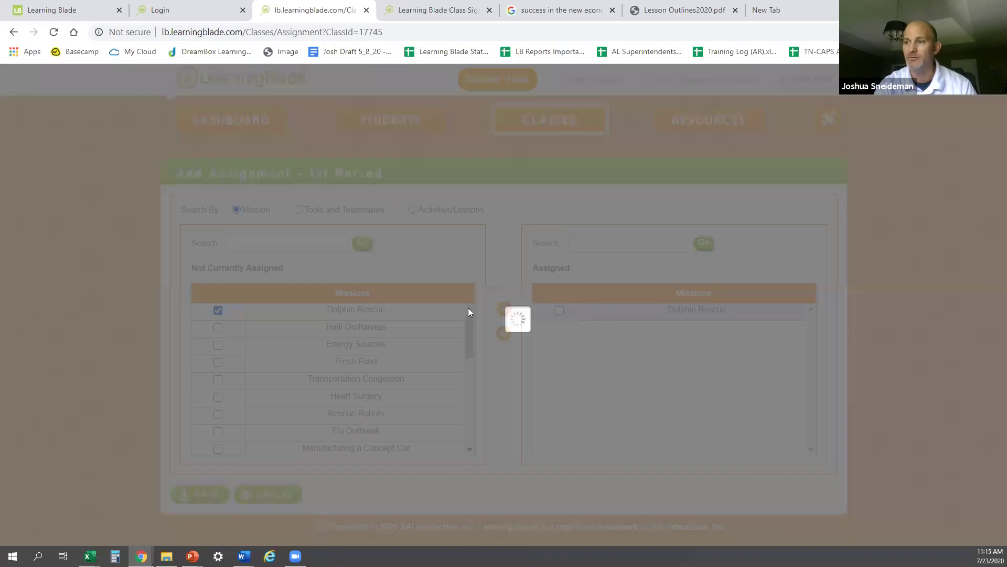
left_click(299, 210)
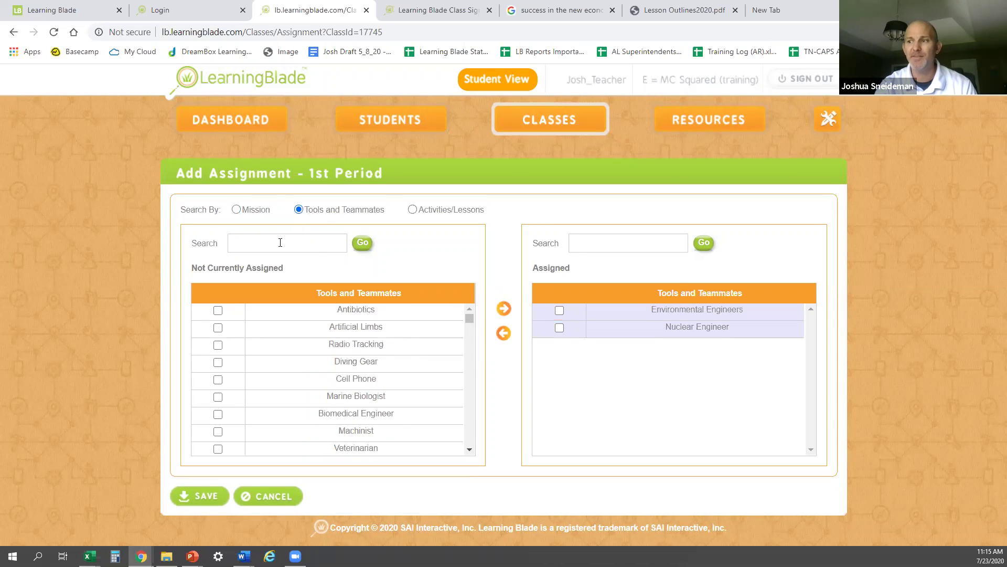
left_click(254, 249)
type("eng")
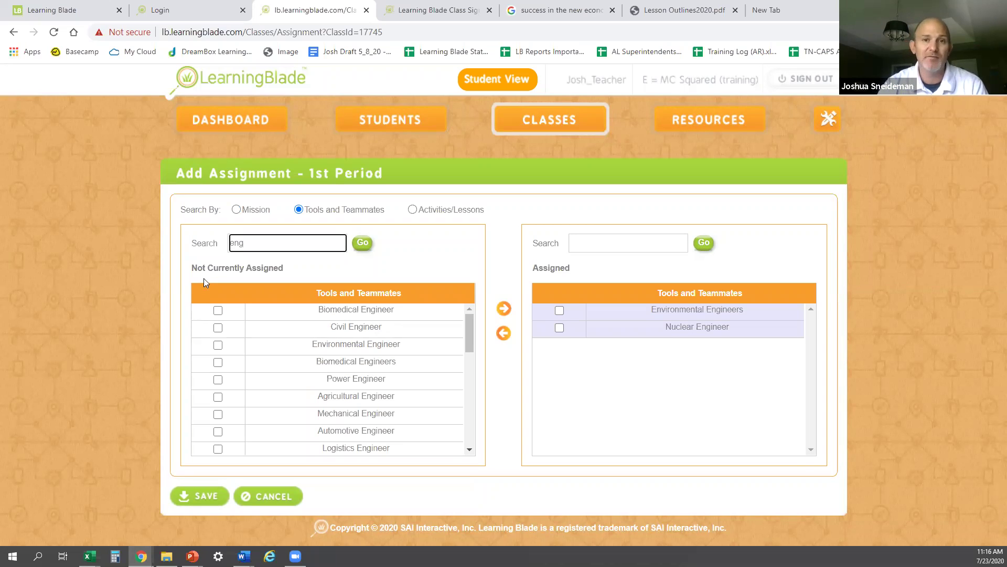
Assign the Biomedical, Civil, Environmental, Agricultural, Mechanical, Automotive and Logistics Engineer teammates
left_click(218, 311)
left_click(217, 328)
left_click(218, 345)
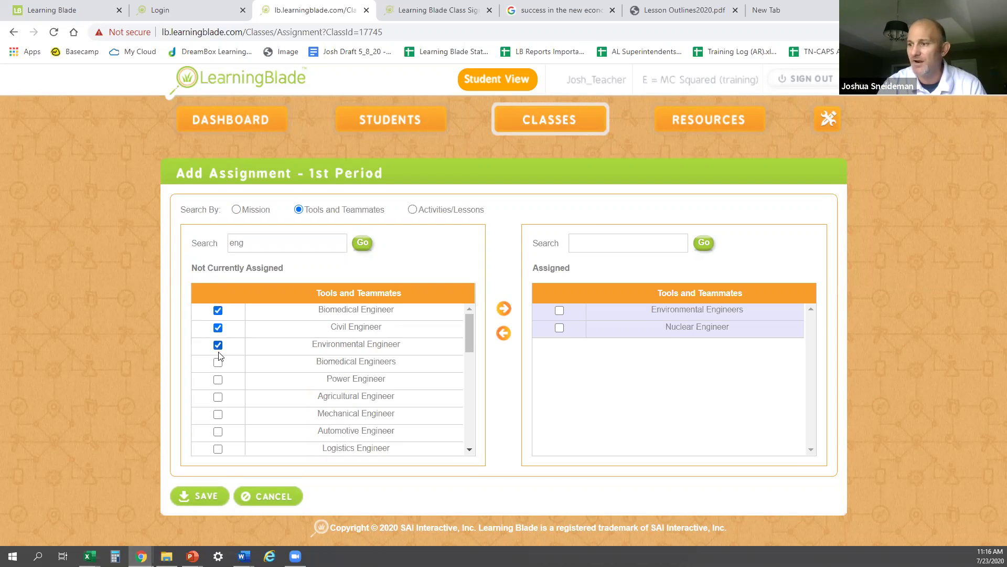
left_click(218, 363)
left_click(217, 397)
left_click(218, 414)
left_click(218, 432)
left_click(218, 450)
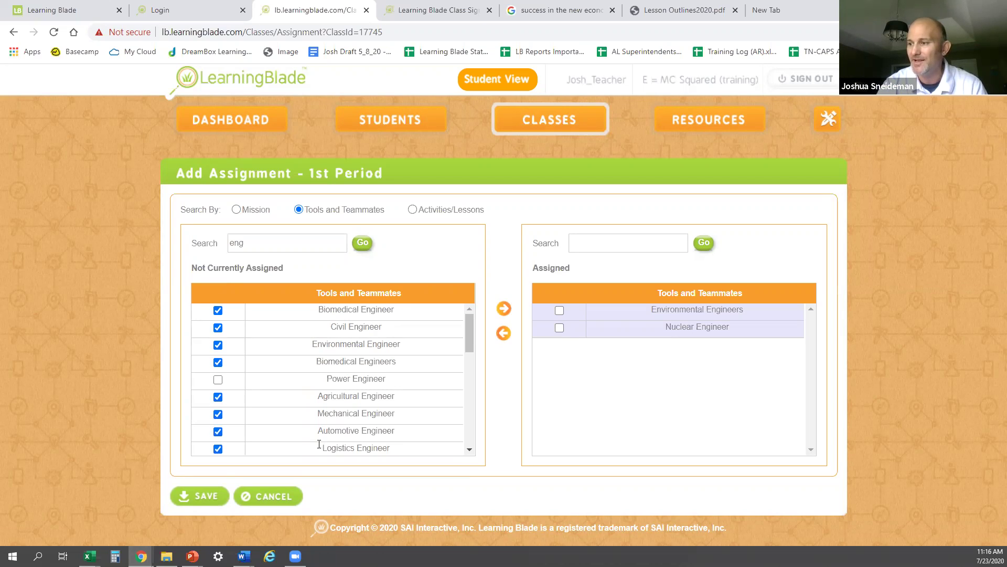
left_click(503, 308)
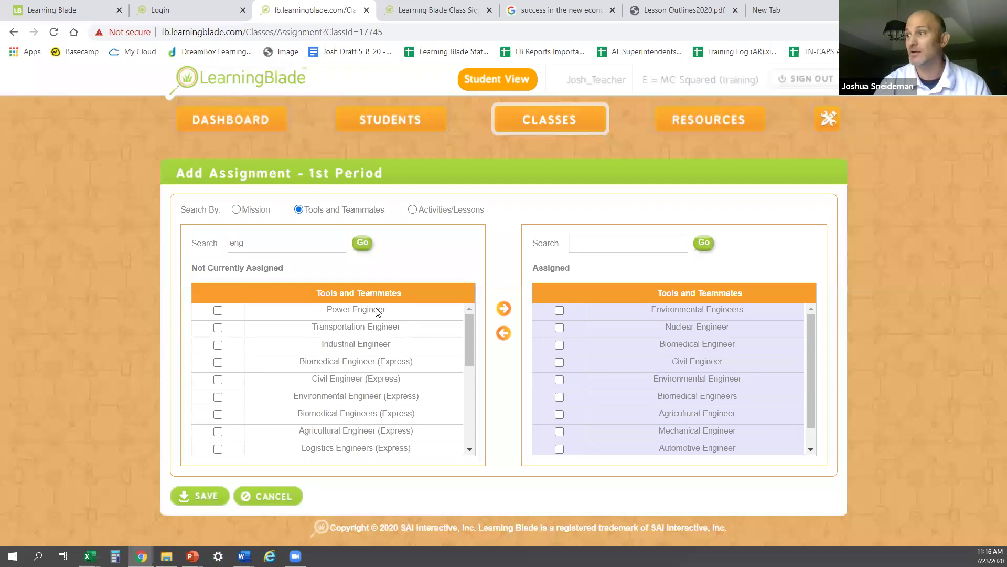
left_click(411, 209)
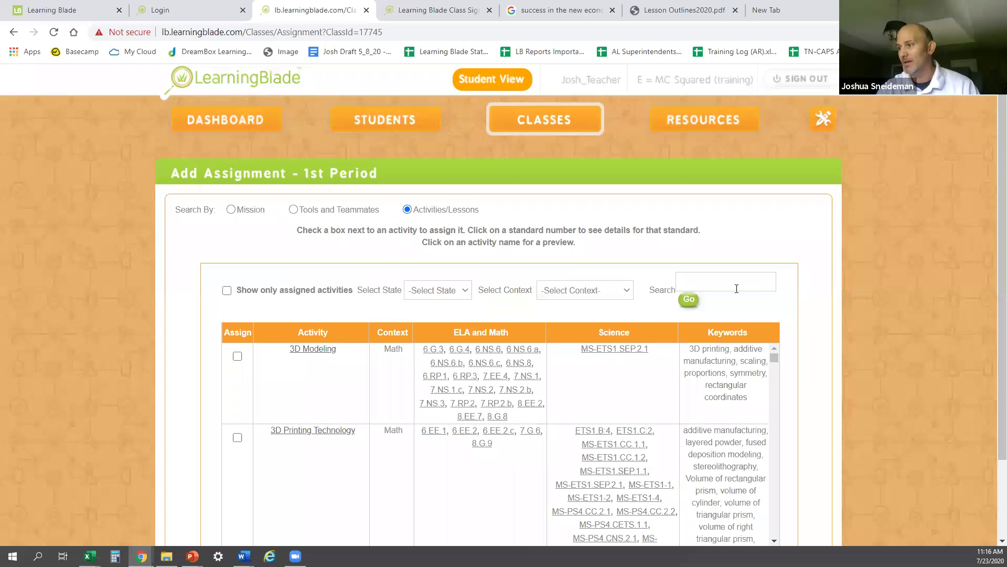
Search the activities for 'density'
left_click(737, 288)
type("ratio")
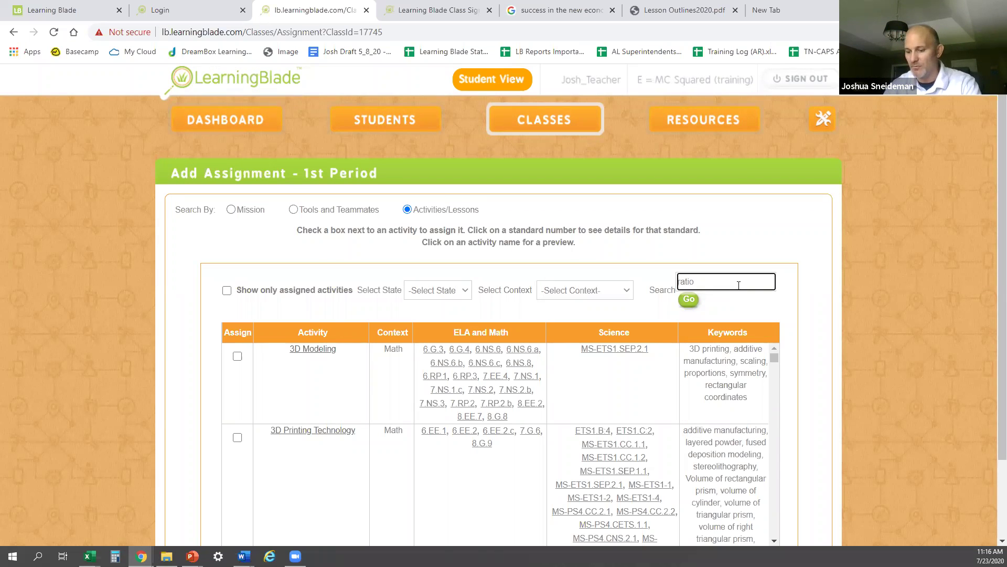
key("BackSpace")
key("BackSpace")
key("BackSpace")
key("BackSpace")
type("dent")
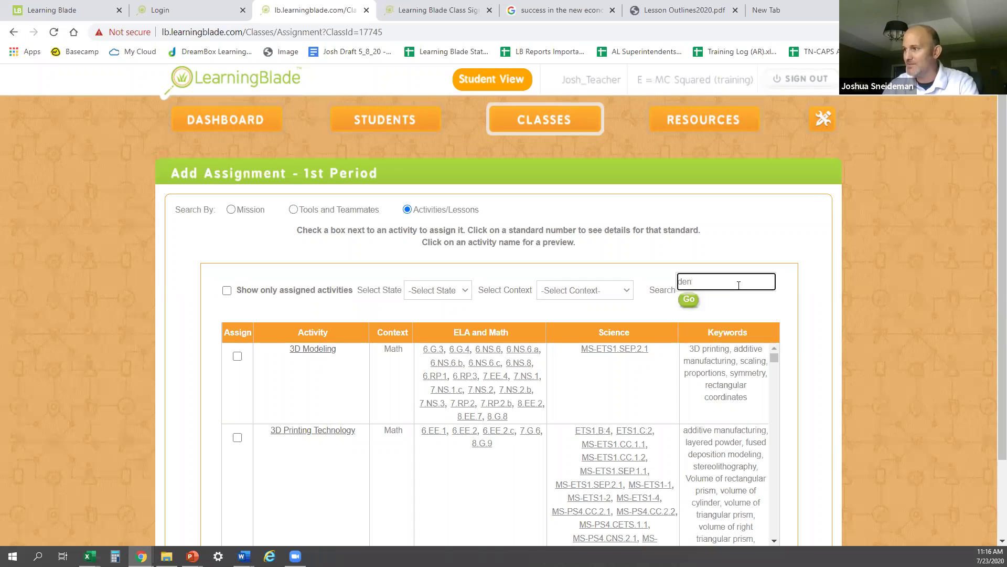
type("ity")
key("Return")
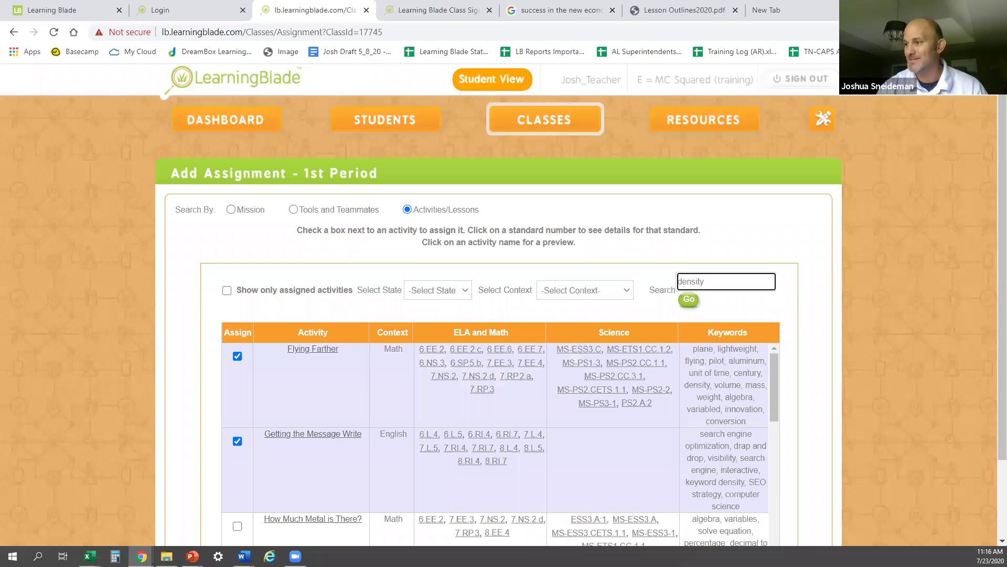
Set the state filter to TN to show Tennessee standards
left_click(434, 289)
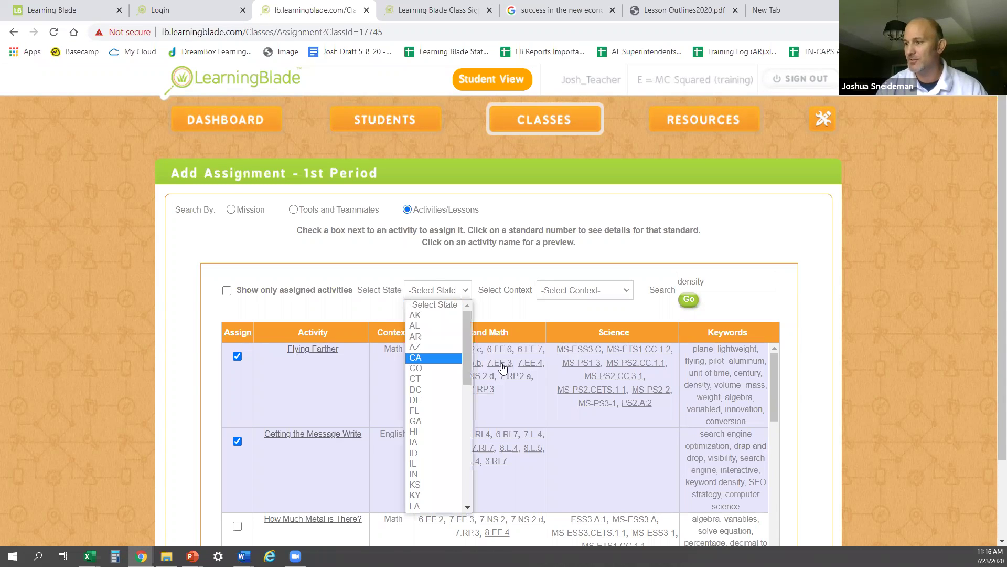
scroll(446, 430, "down", 5)
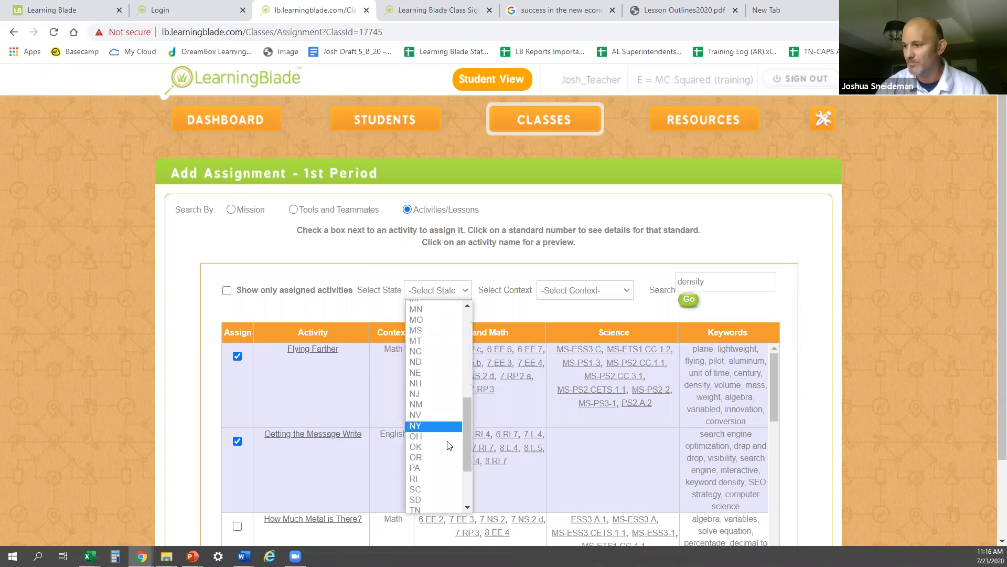
left_click(434, 507)
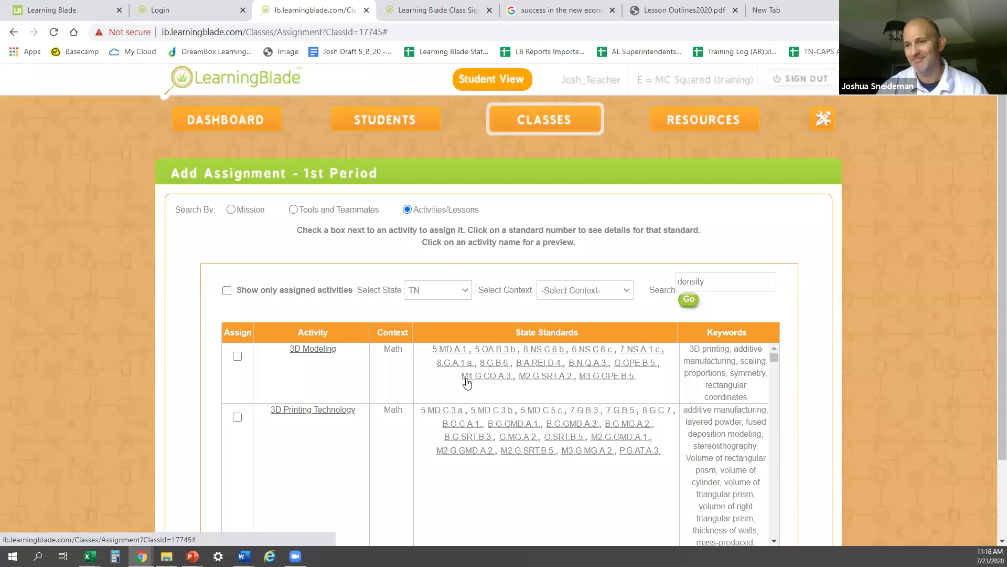
View standard M1.G.CO.A.3, search for standard 8.g.a.1.a, then clear the search box
left_click(466, 381)
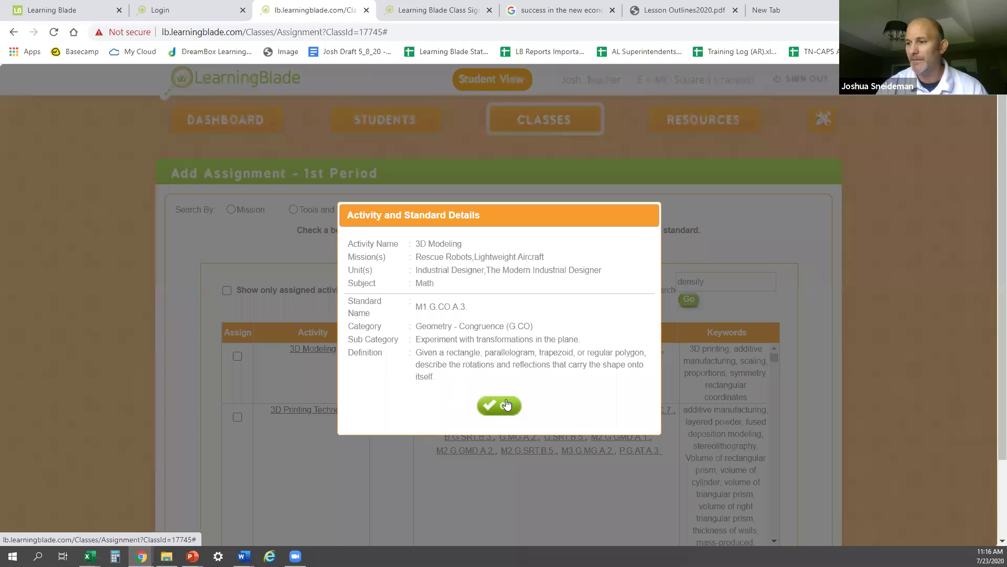
left_click(506, 404)
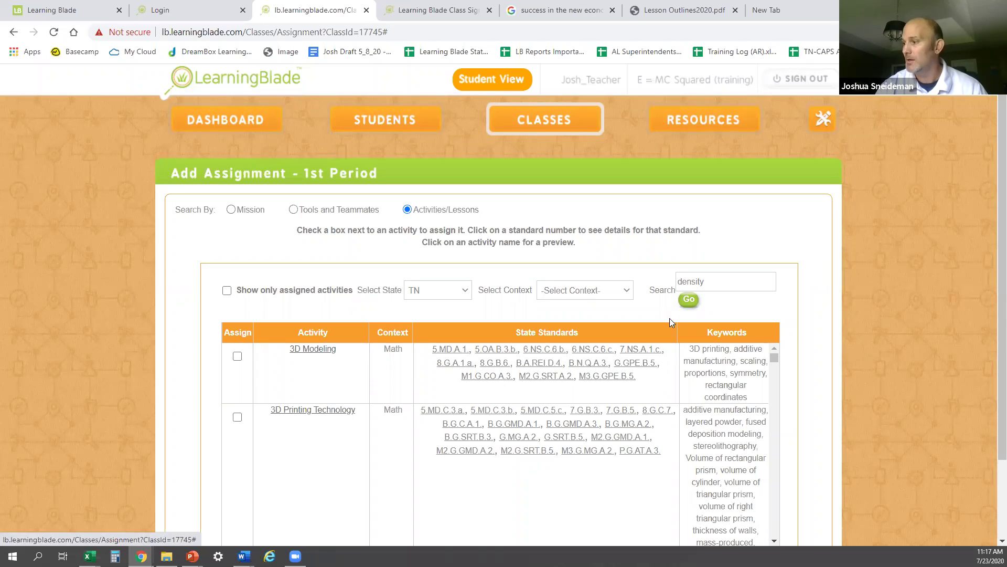
left_click(690, 280)
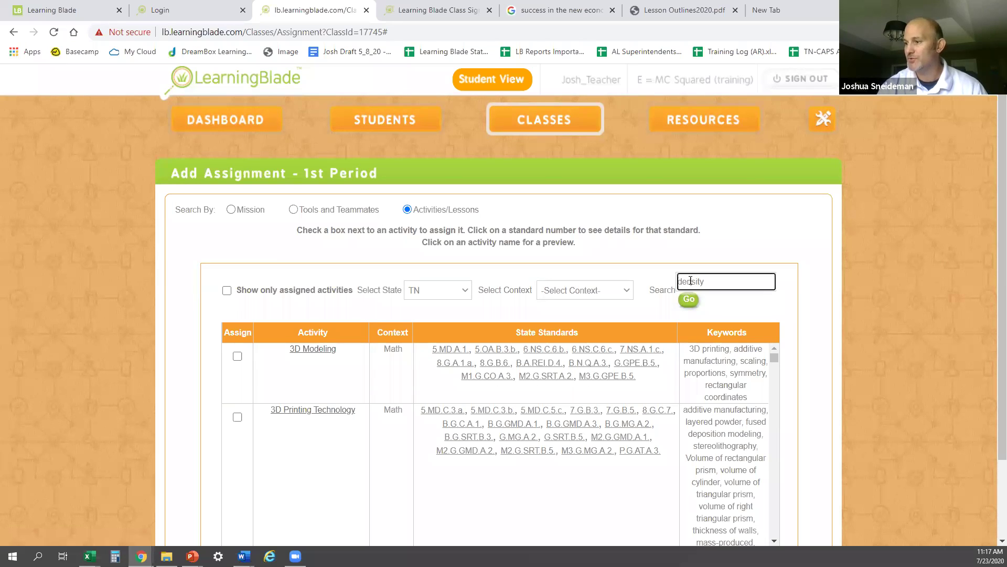
double_click(684, 282)
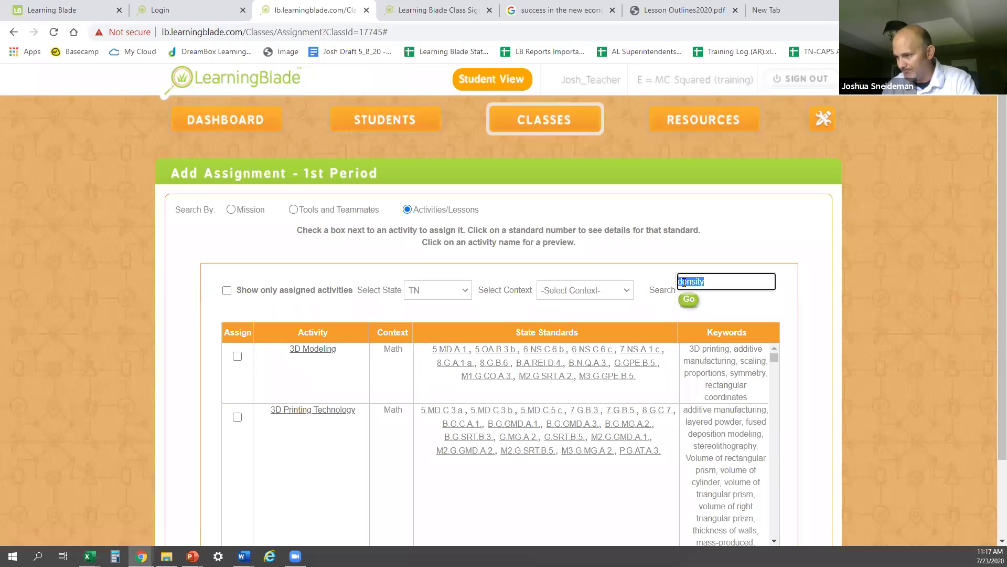
type("8.g.a.1.a")
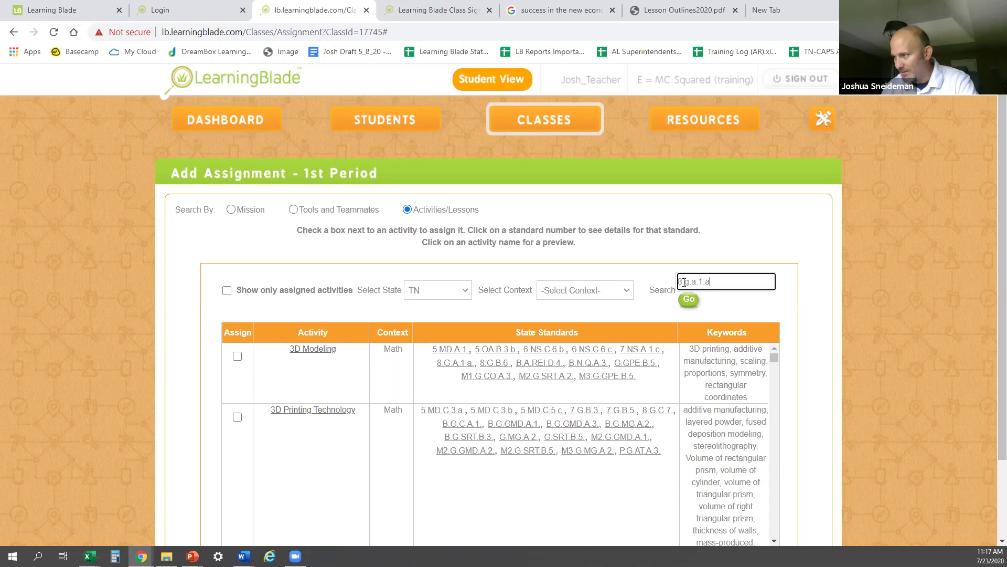
key("Return")
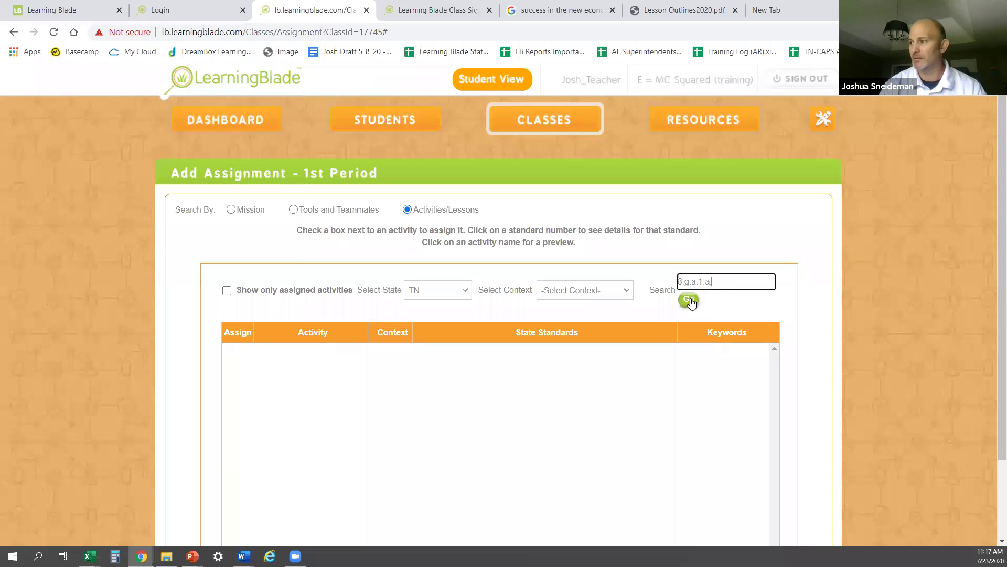
left_click_drag(708, 280, 674, 285)
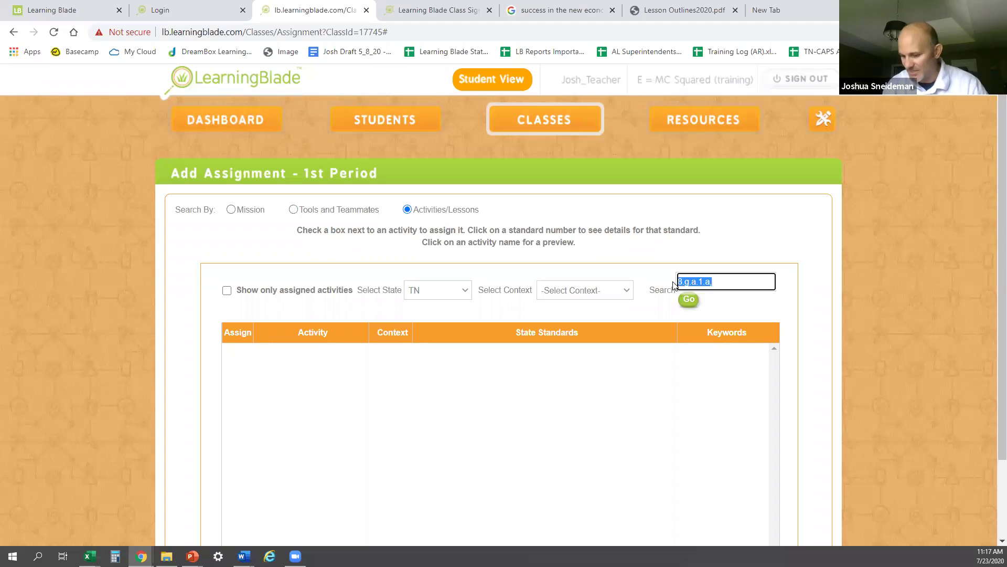
key("BackSpace")
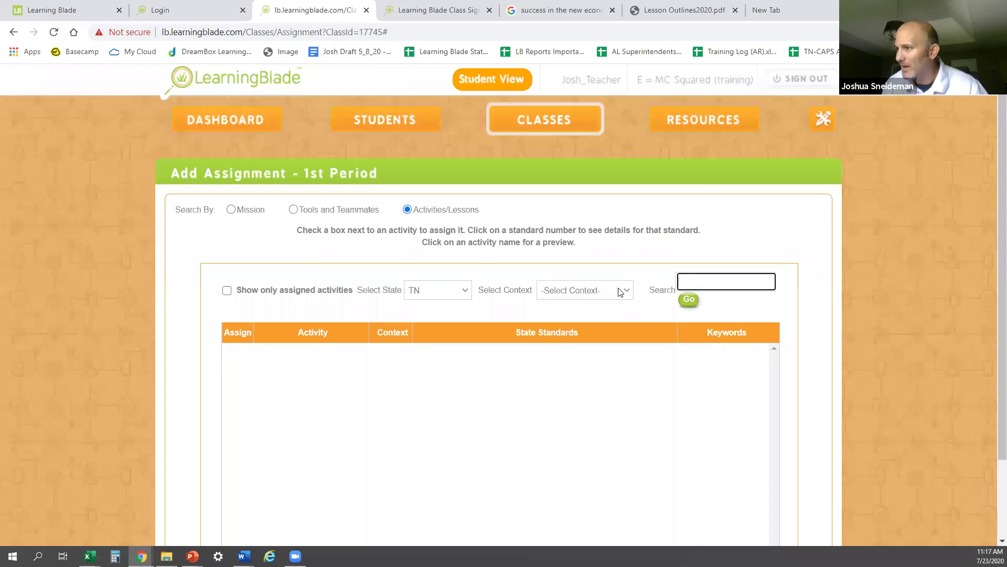
Filter the assignable activities to the Math context and browse the list
left_click(622, 291)
left_click(586, 337)
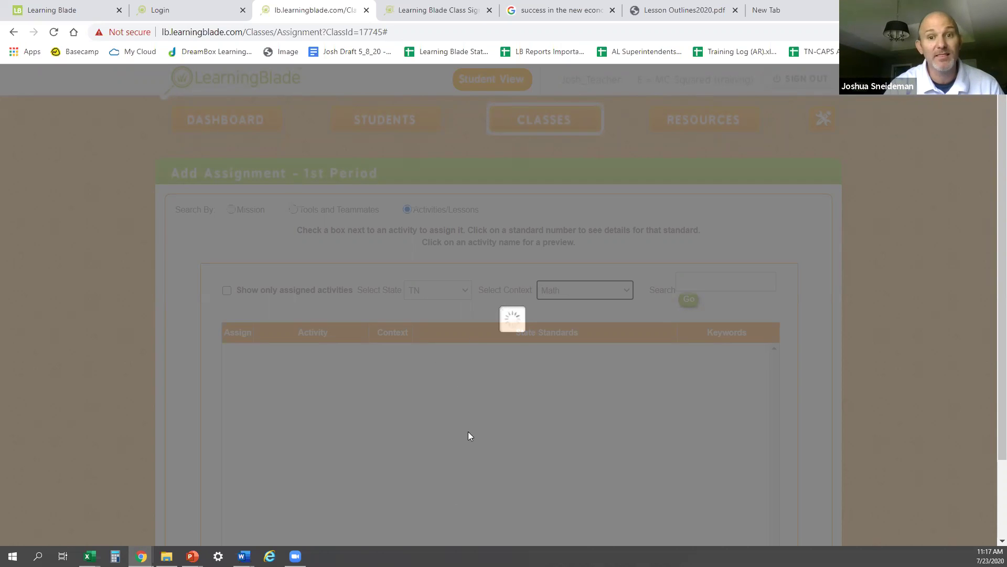
scroll(438, 414, "down", 5)
scroll(436, 414, "down", 1)
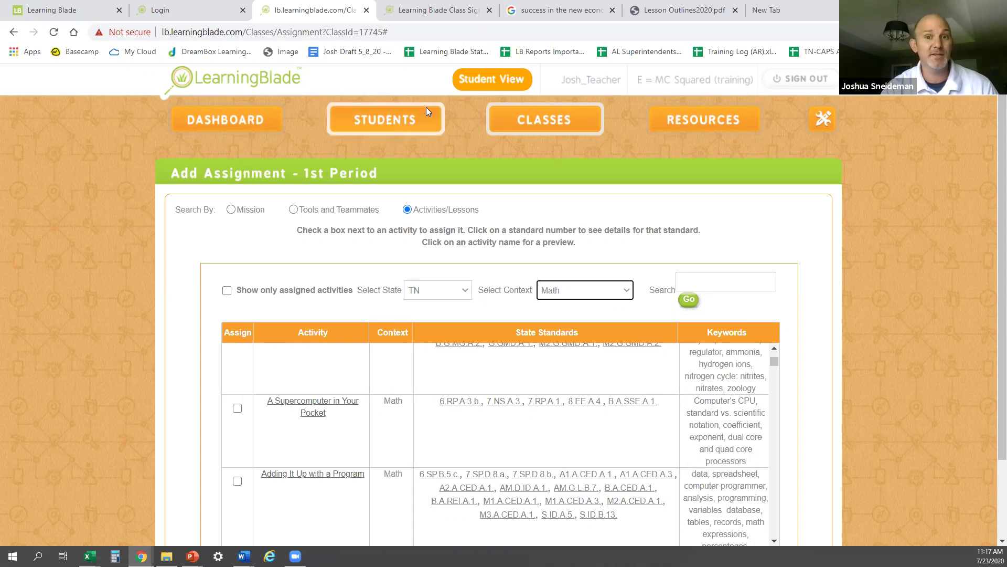
Go to the Resources page and browse its contents
left_click(672, 123)
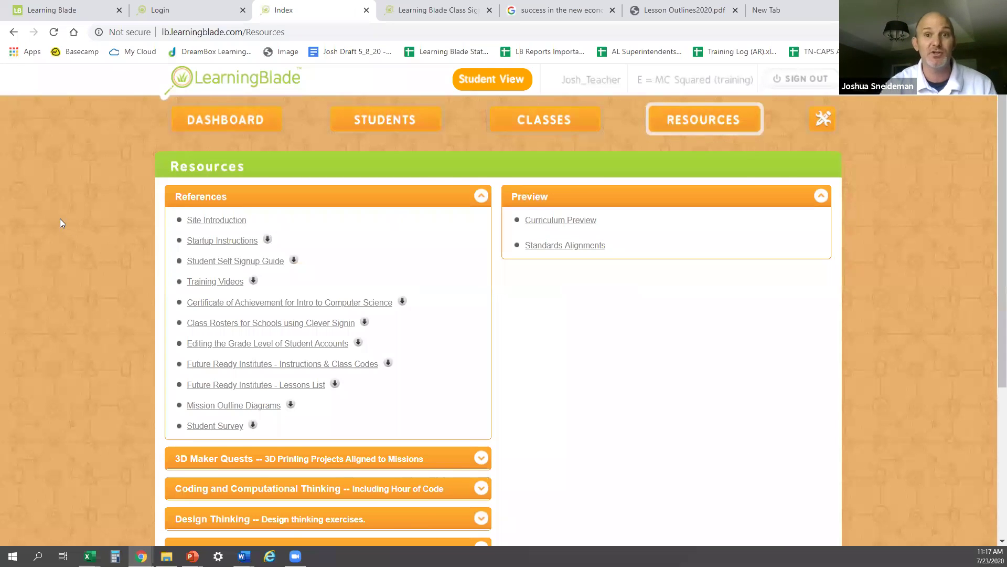
scroll(61, 222, "down", 1)
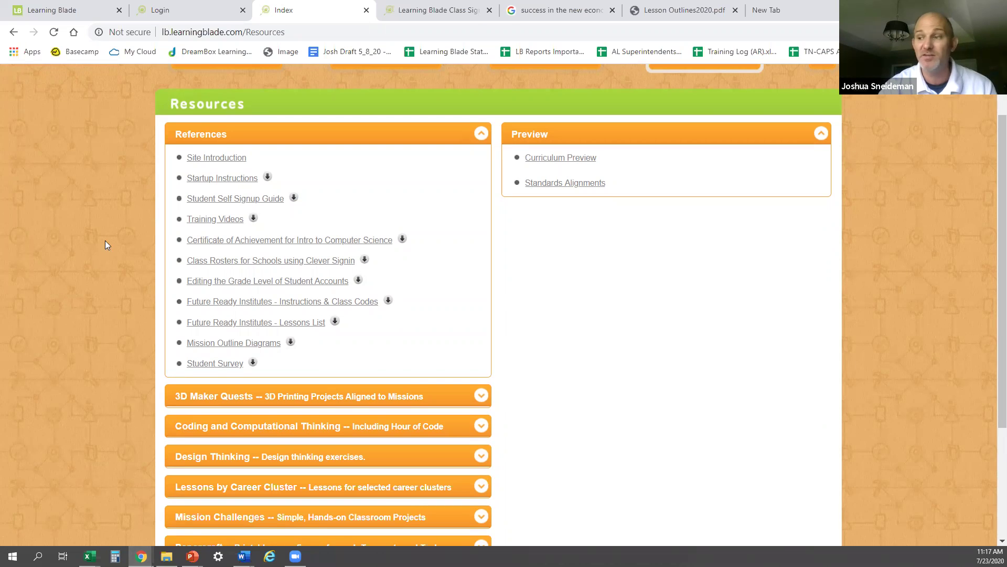
scroll(336, 174, "down", 3)
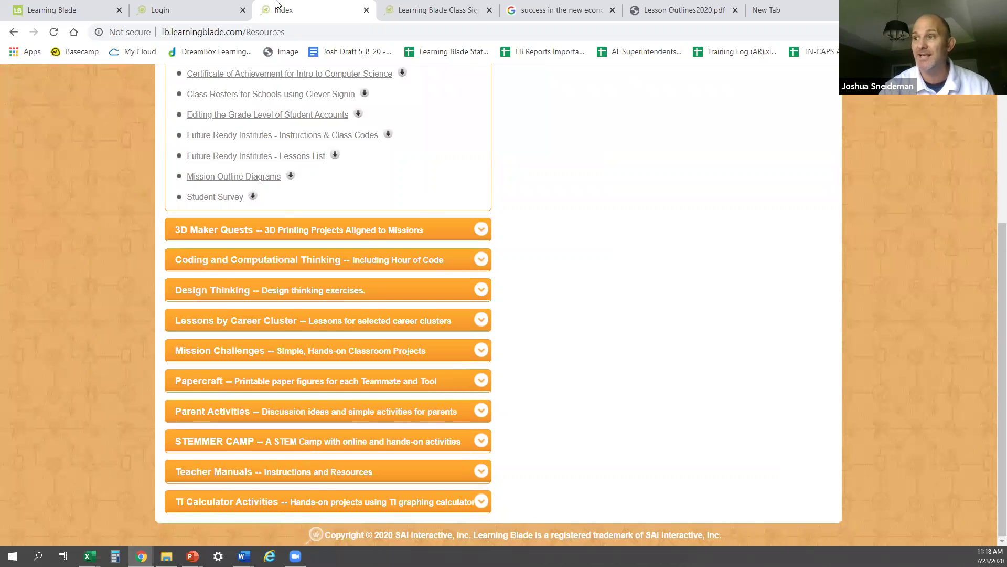
scroll(315, 220, "up", 1)
scroll(308, 300, "down", 1)
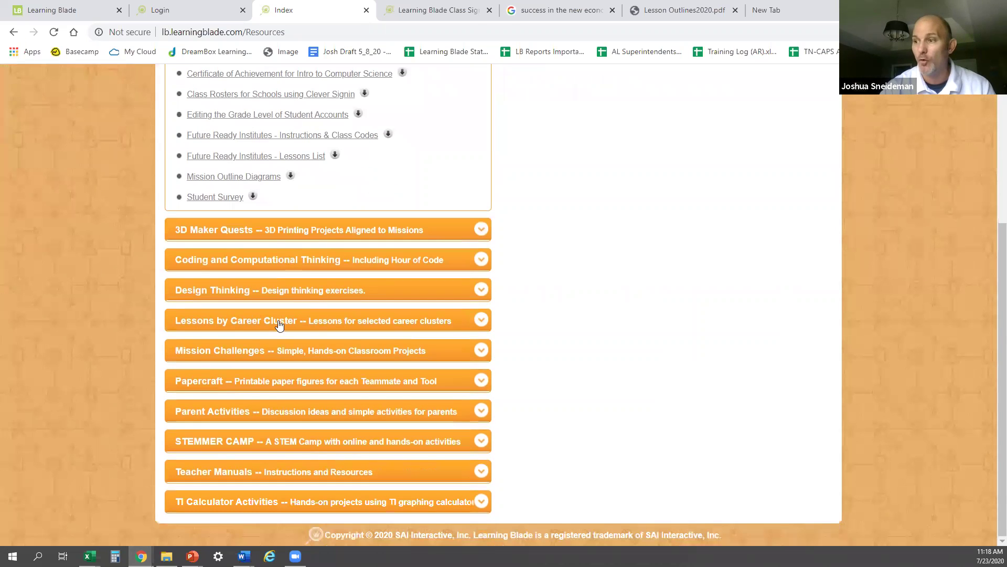
Expand Design Thinking and Lessons by Career Cluster, then download the FACS Lessons PDF
left_click(257, 292)
scroll(271, 292, "down", 2)
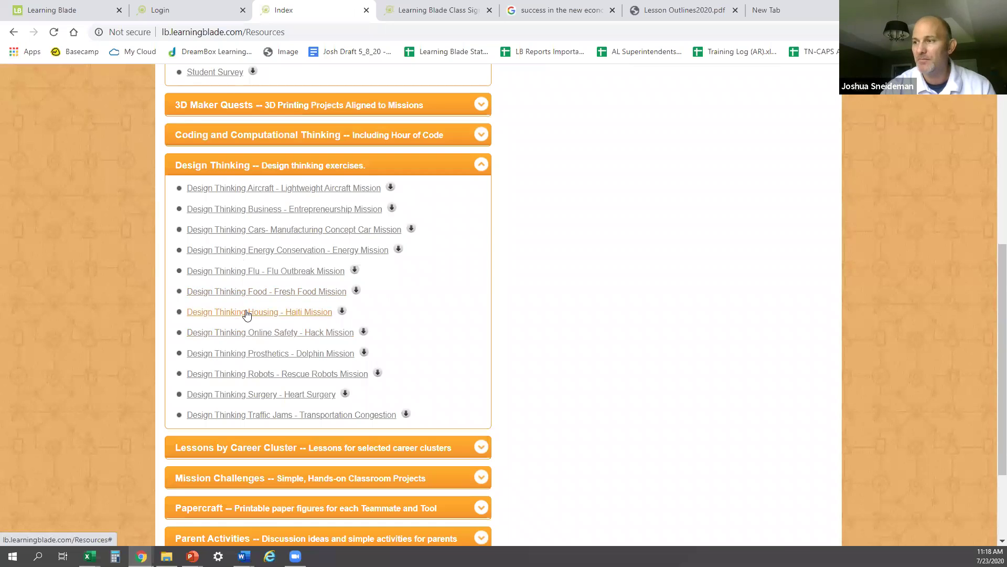
scroll(263, 304, "up", 3)
scroll(262, 315, "up", 2)
scroll(261, 357, "down", 6)
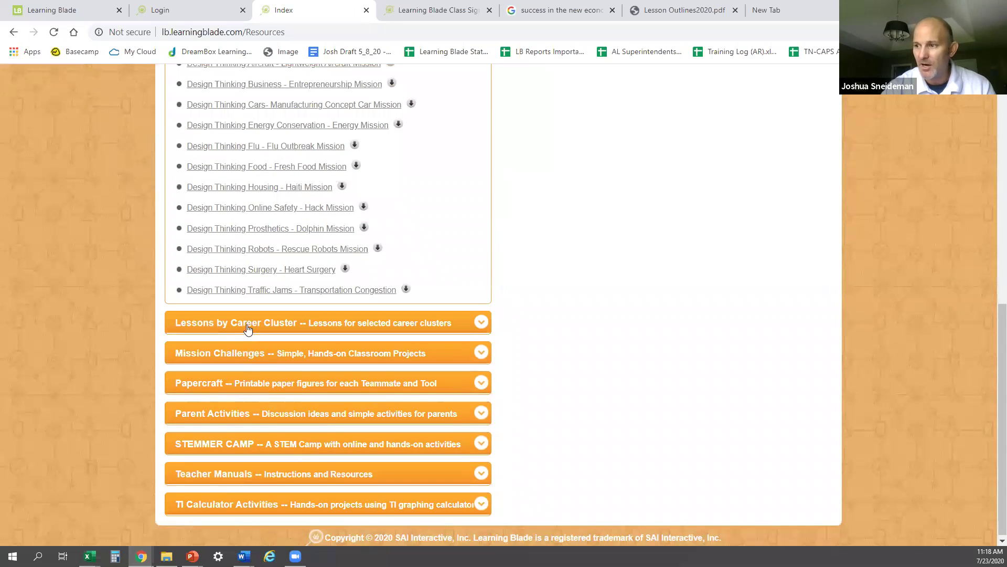
left_click(249, 330)
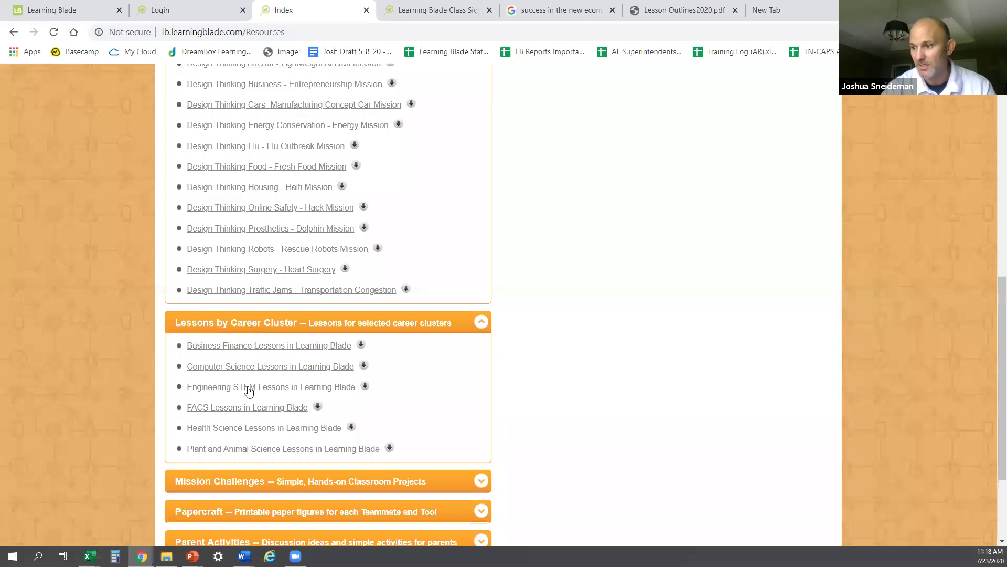
left_click(250, 411)
View the downloaded FACS-Related Lessons PDF, then return to the Learning Blade Resources page
left_click(61, 532)
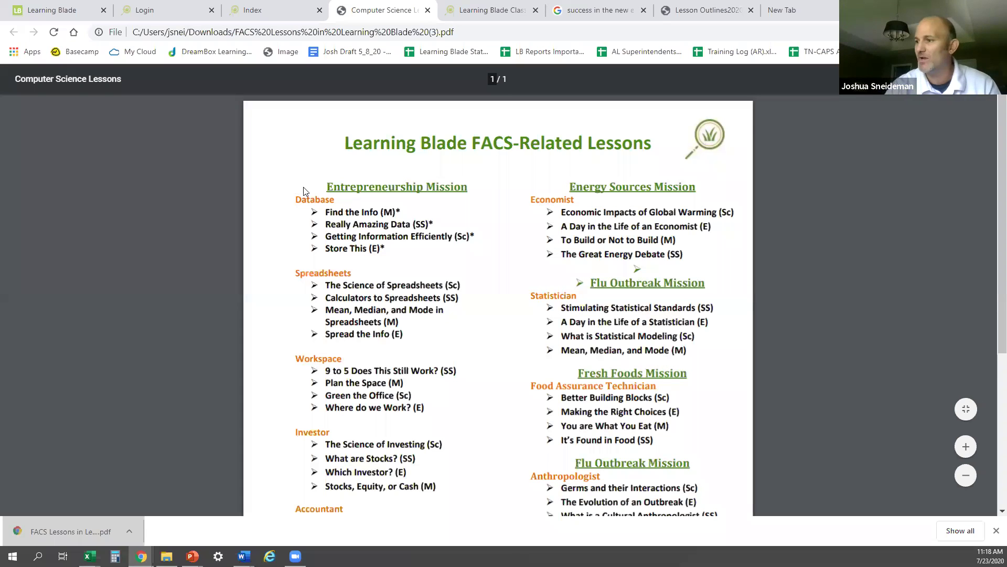
scroll(315, 192, "down", 3)
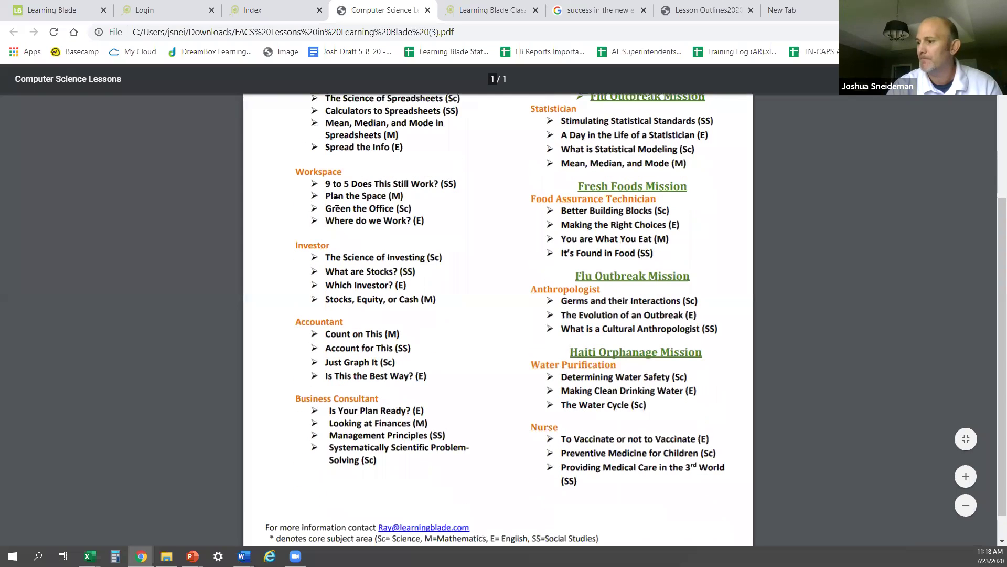
scroll(488, 288, "up", 2)
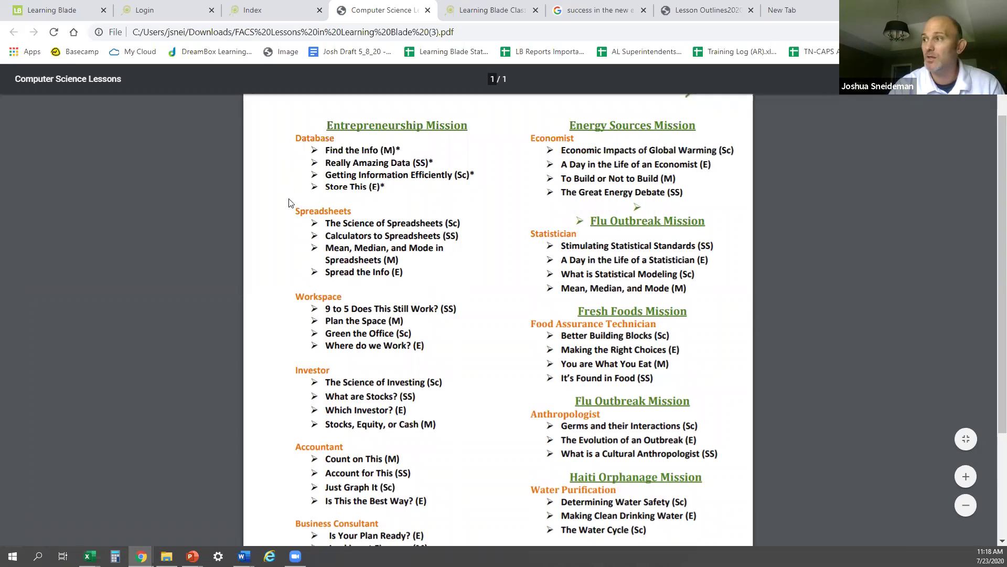
scroll(296, 200, "up", 1)
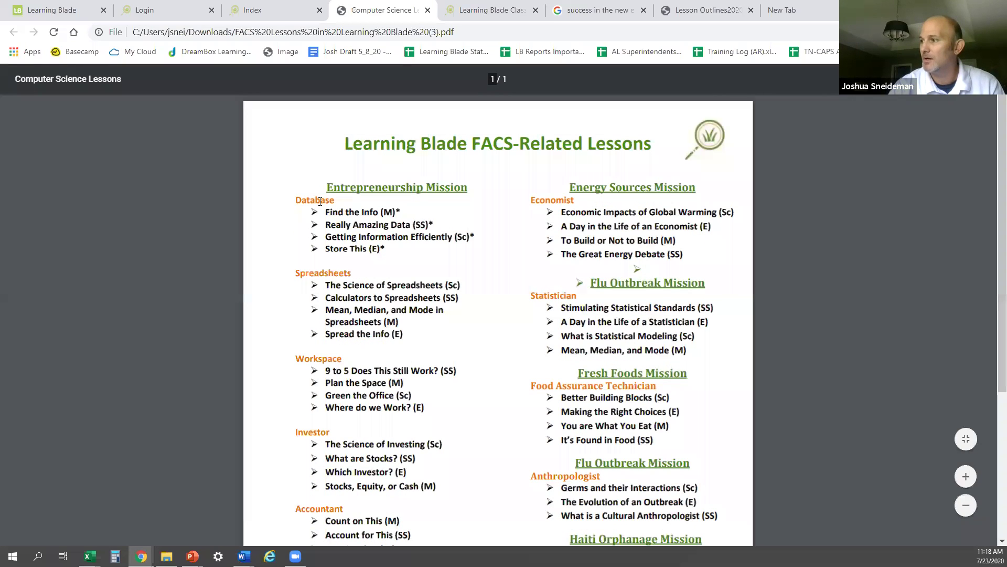
scroll(334, 208, "down", 2)
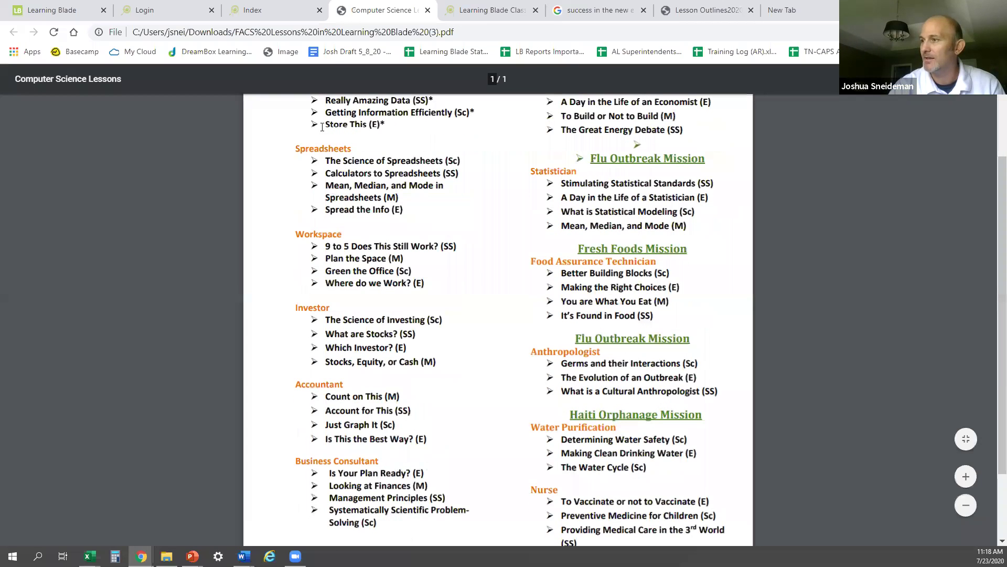
left_click(293, 10)
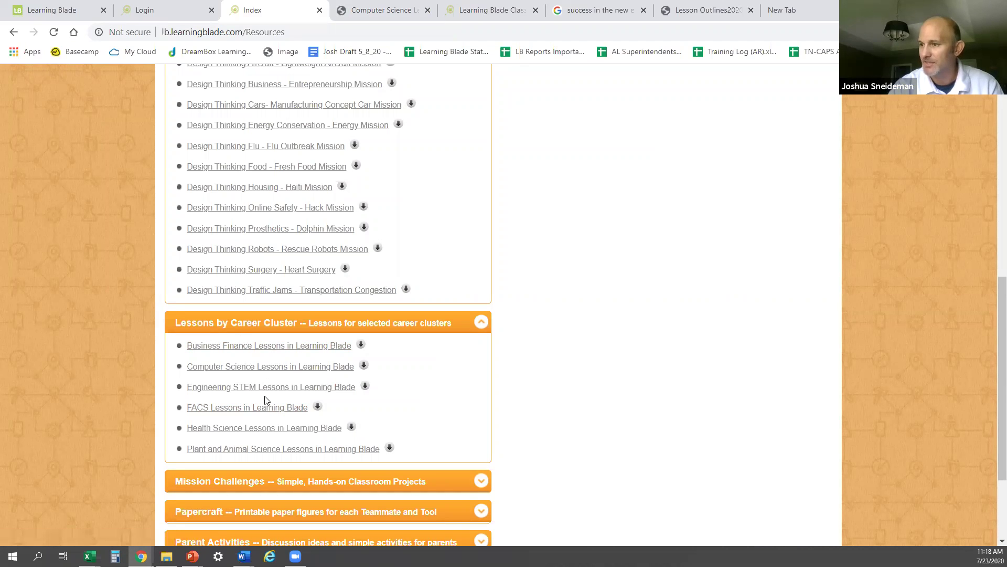
Download the Design Thinking Fresh Food Mission file, confirming the student count in the Notice dialog
scroll(250, 266, "up", 2)
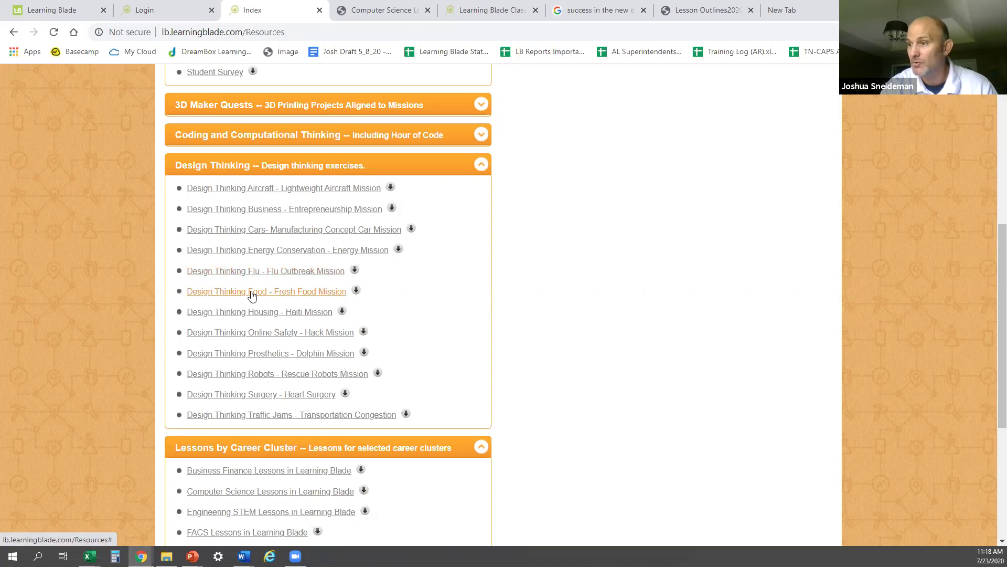
left_click(252, 293)
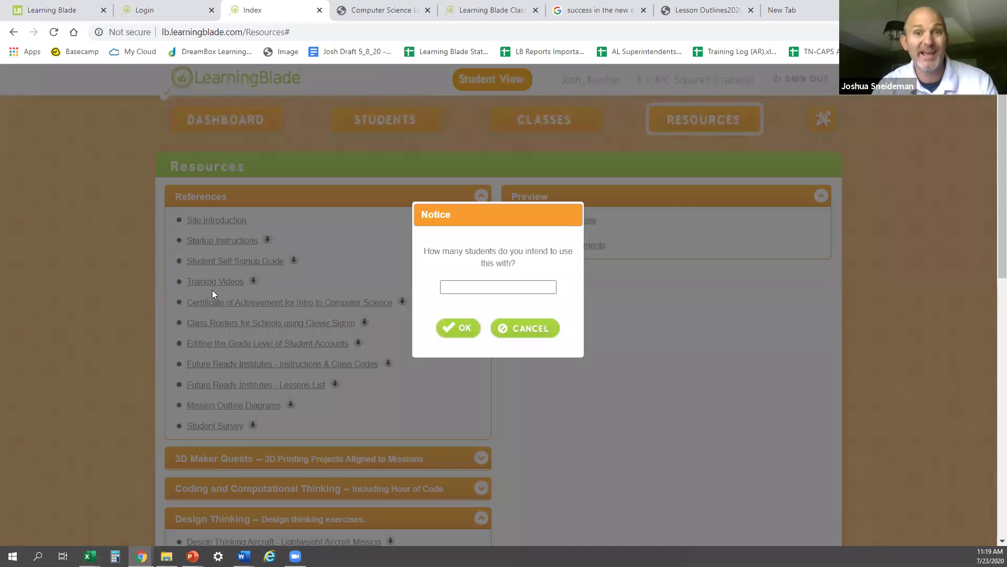
left_click(459, 292)
left_click(464, 328)
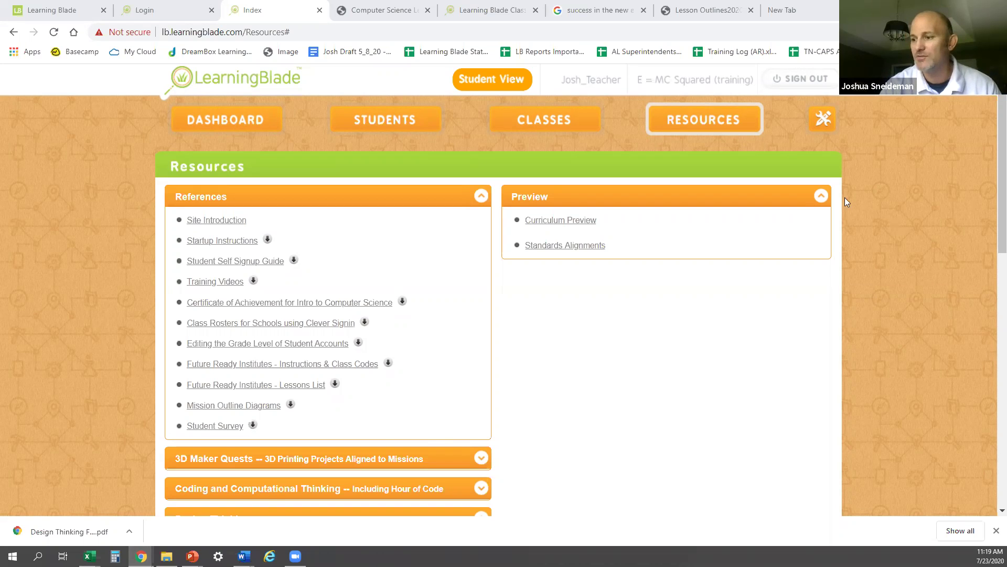
Expand the Mission Challenges list to show its twelve challenges
scroll(720, 74, "down", 7)
scroll(990, 142, "down", 5)
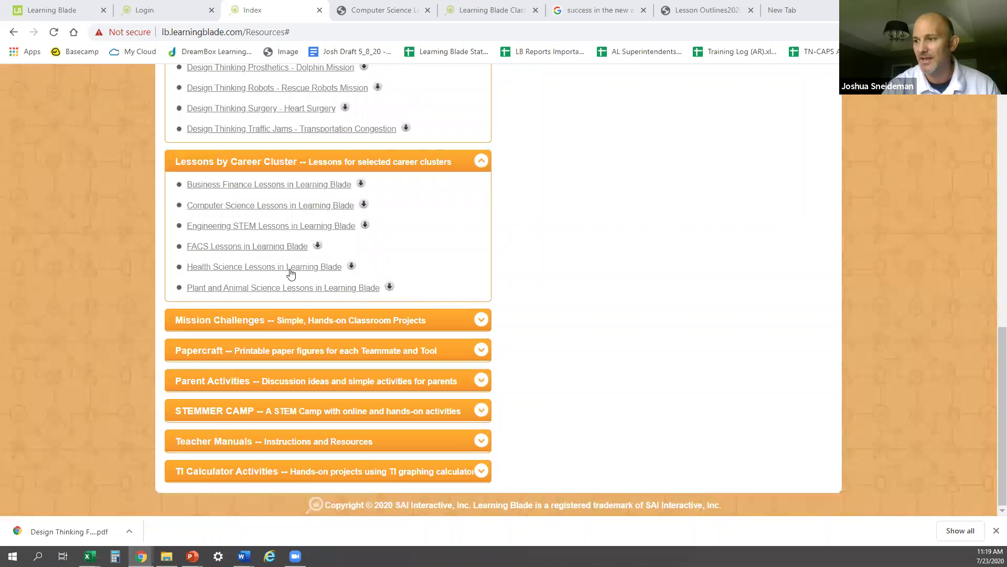
left_click(276, 326)
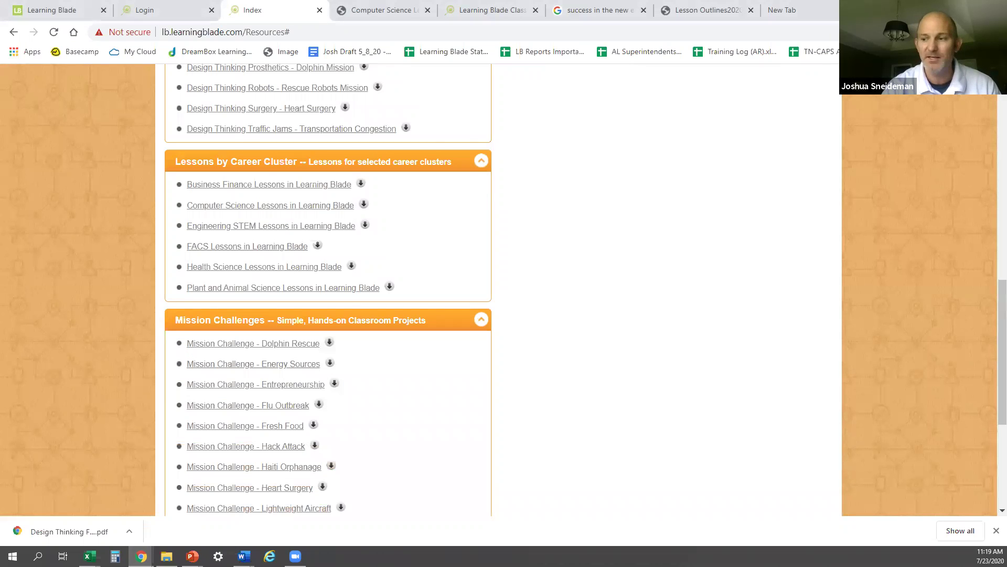
scroll(351, 246, "down", 4)
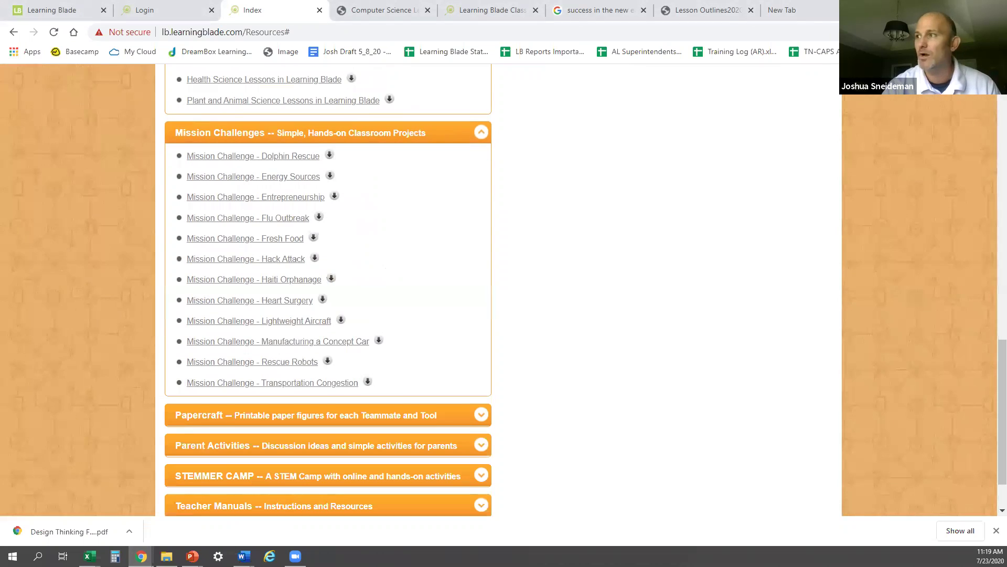
Switch to the TN Learning Blade CTE presentation in PowerPoint, on slide 19
mouse_move(141, 557)
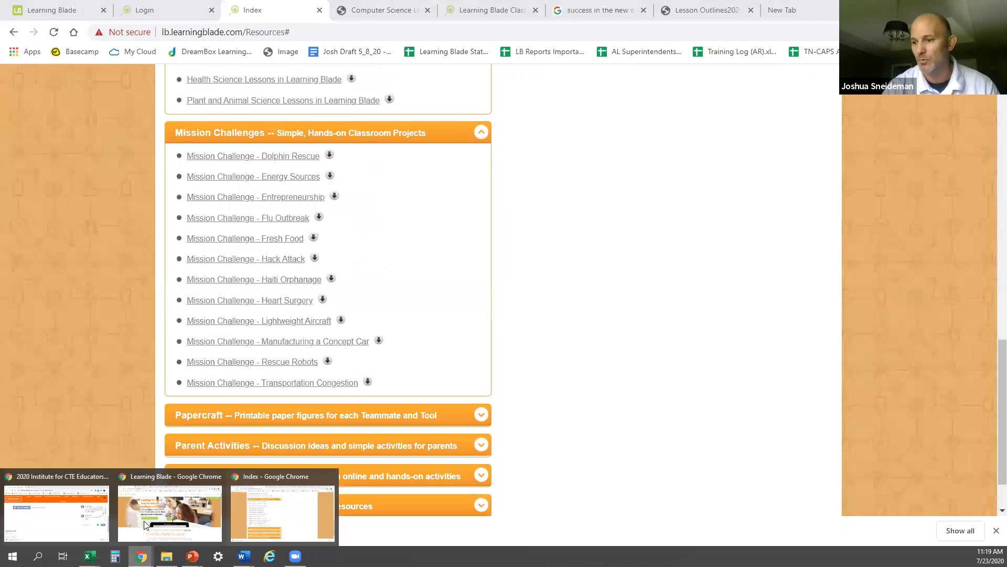
mouse_move(76, 505)
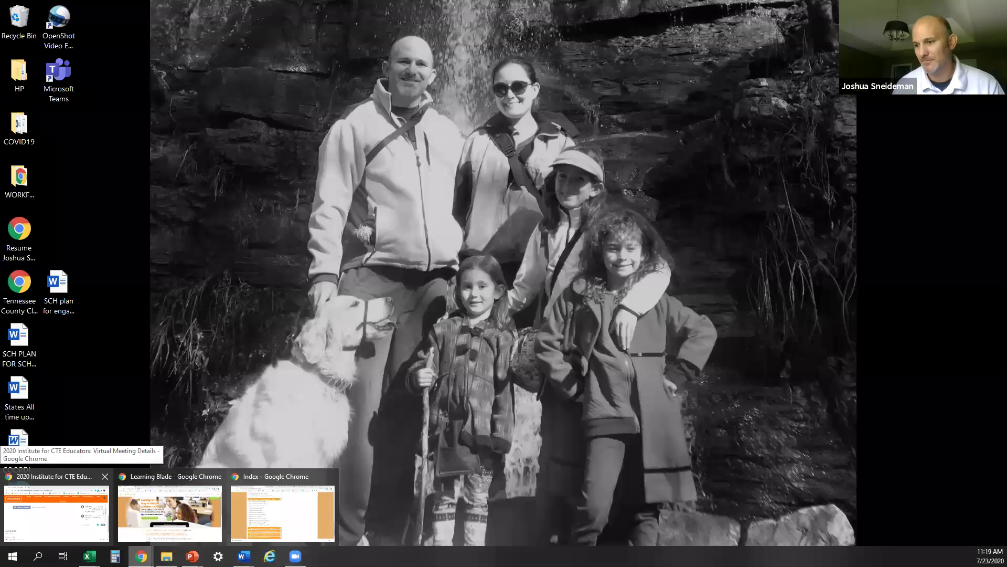
mouse_move(192, 556)
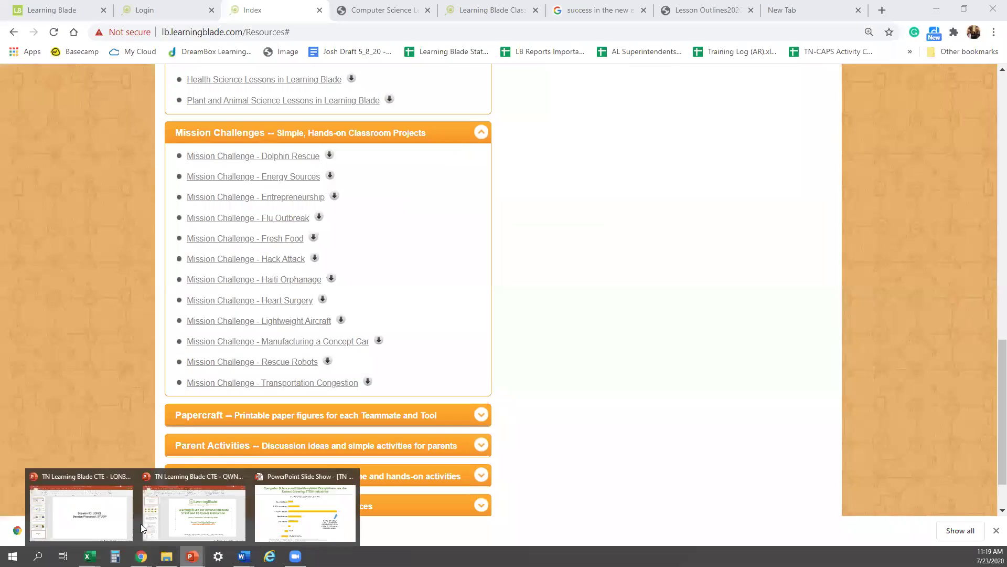
left_click(78, 509)
double_click(728, 302)
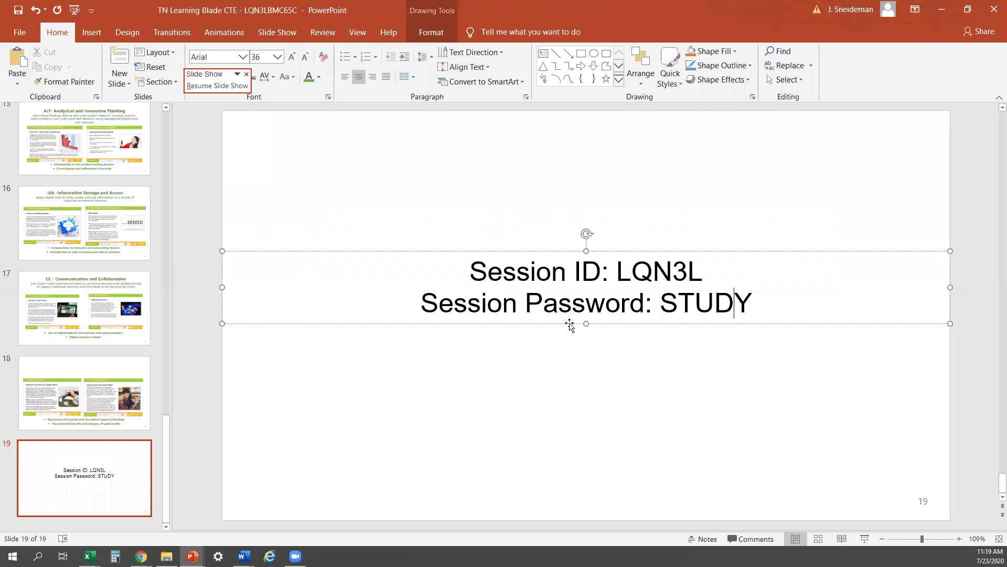
Delete the Session ID value and replace the session password with a new one
double_click(677, 274)
key("Delete")
double_click(679, 302)
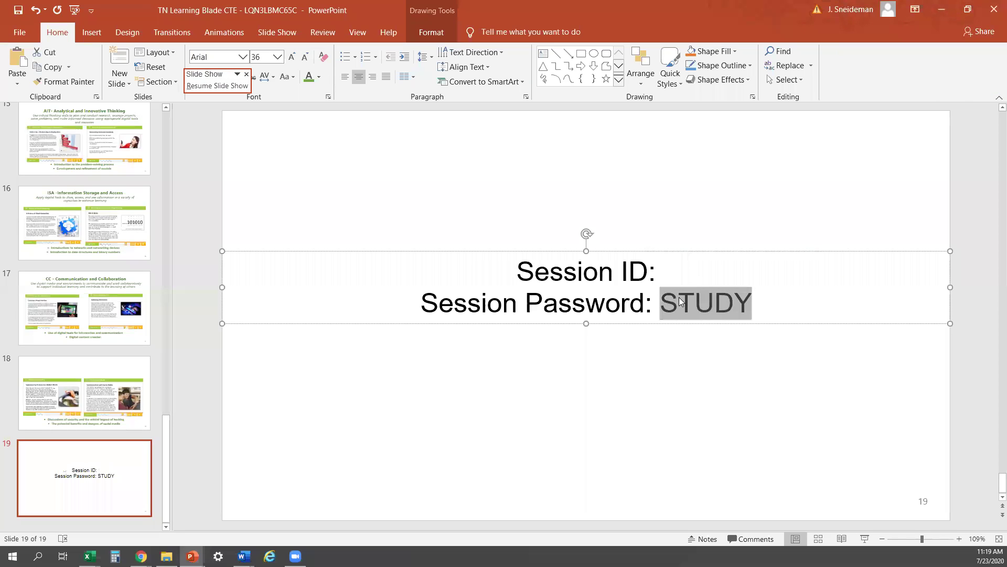
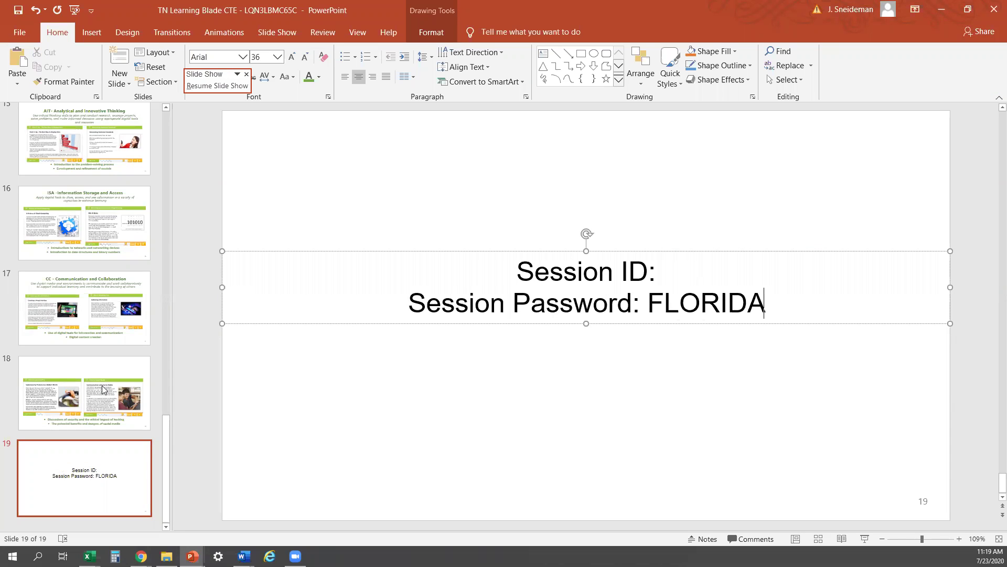